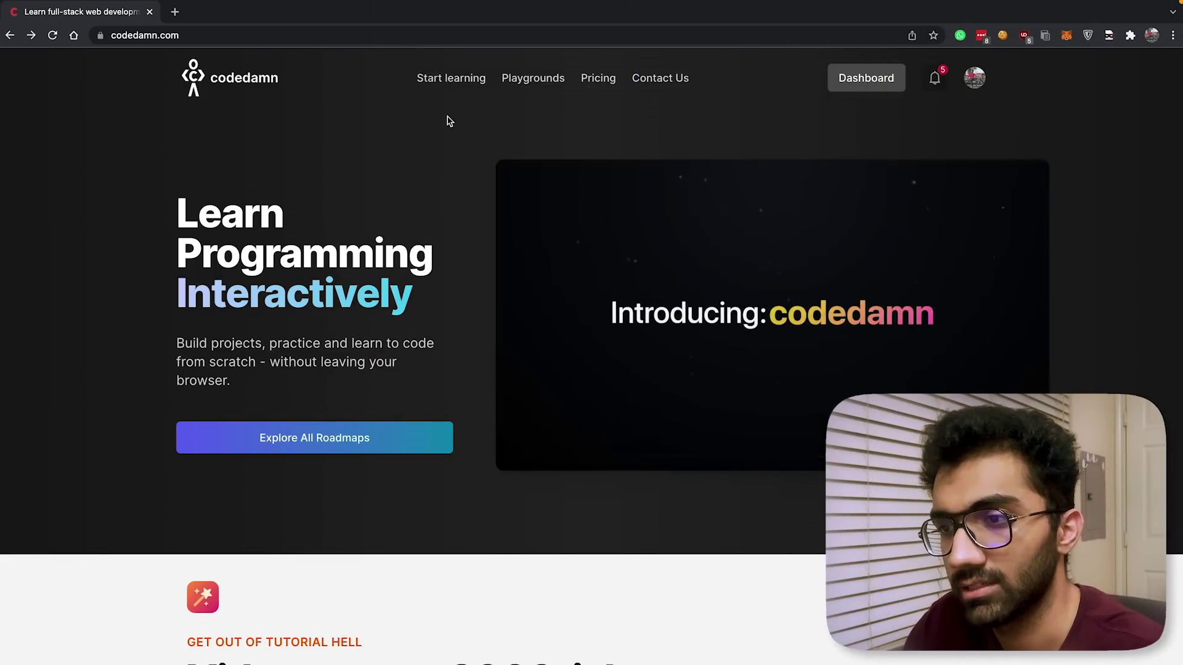
Step: Go to Learning paths and open the Full Stack Web Developer path
left_click(877, 84)
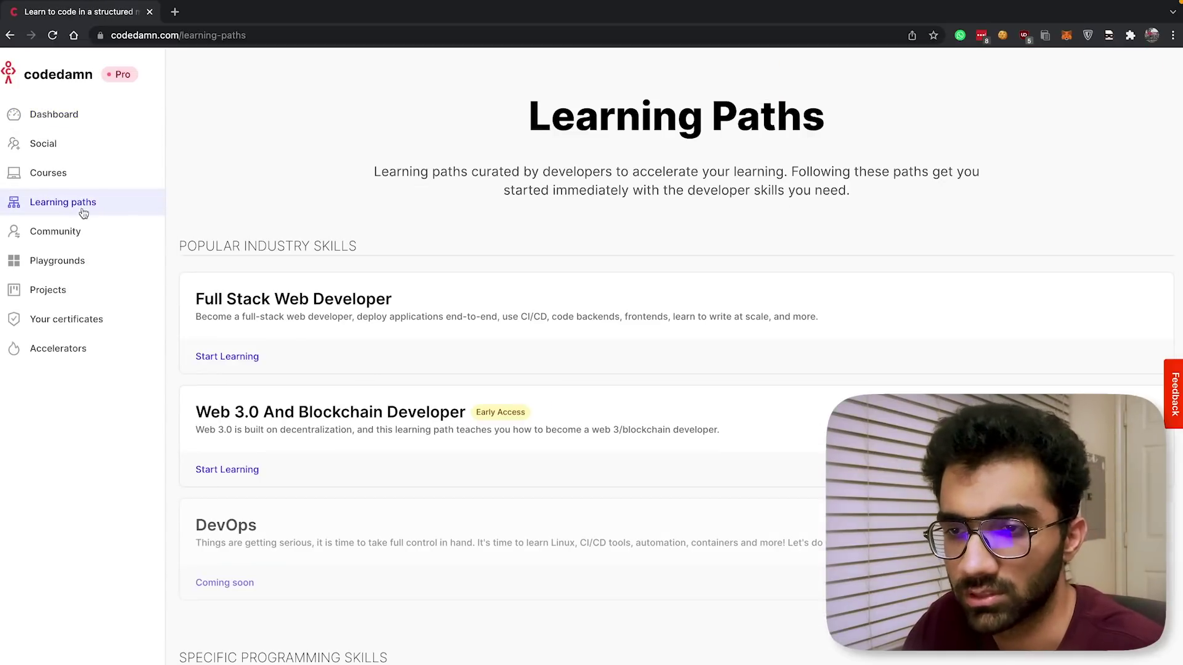
left_click(293, 299)
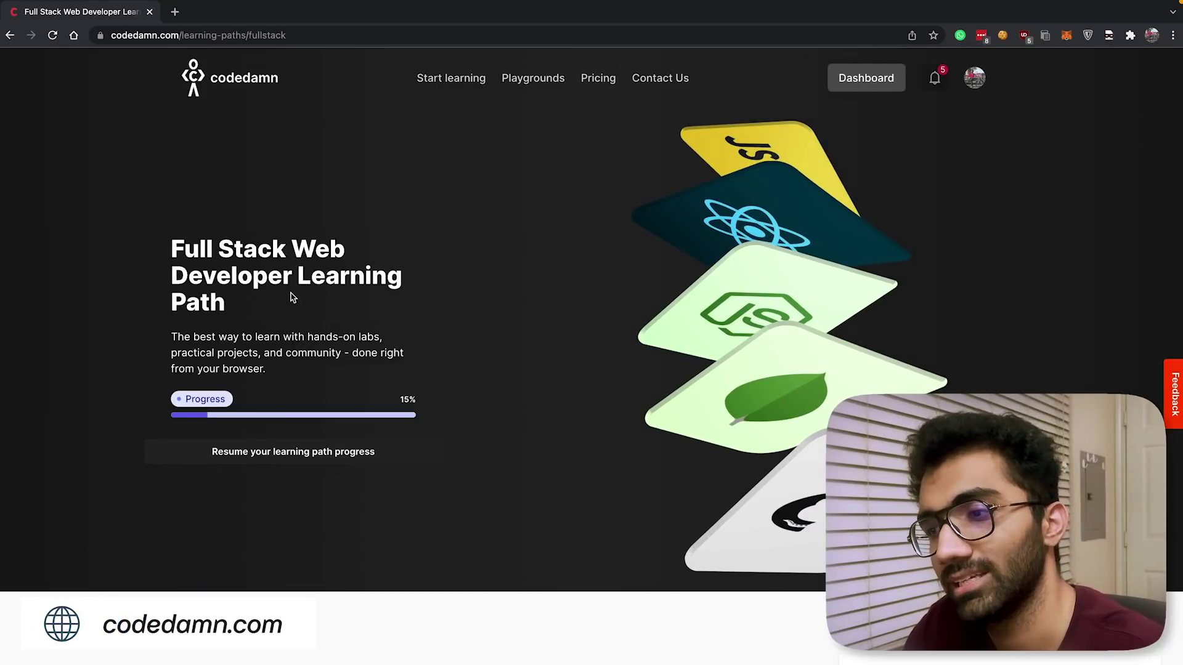
Step: Open the DevTools Network tab filtered to Doc, reload three times, and narrow the table columns
key("super+alt+i")
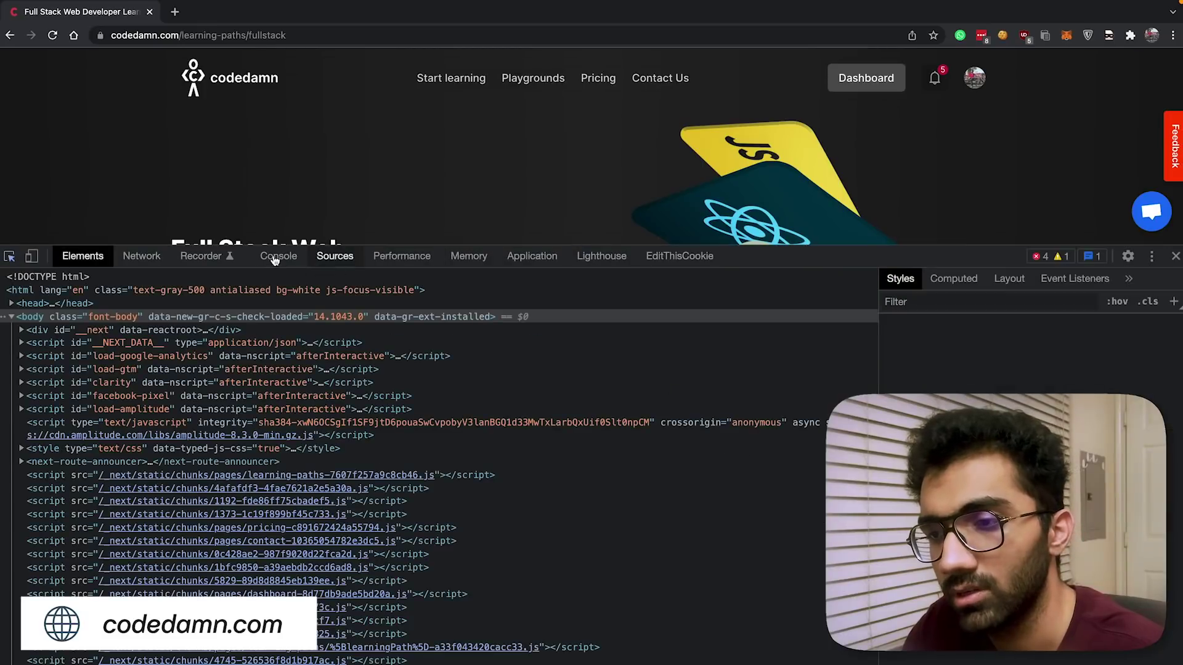
left_click(141, 257)
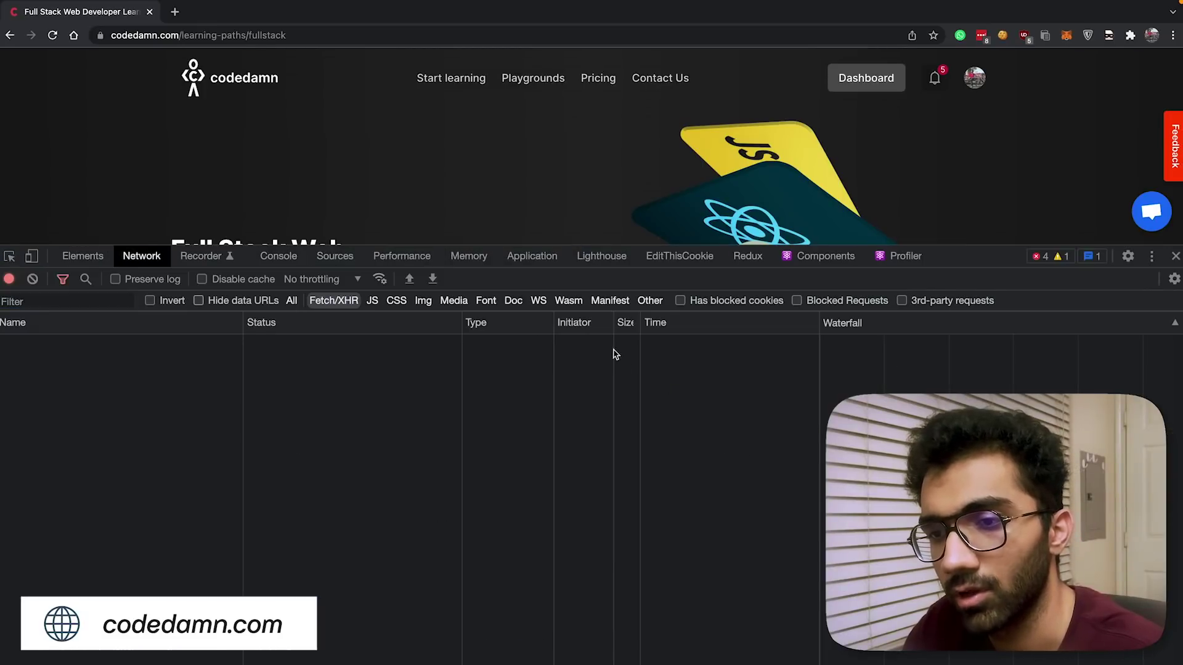
left_click(513, 301)
key("super+r")
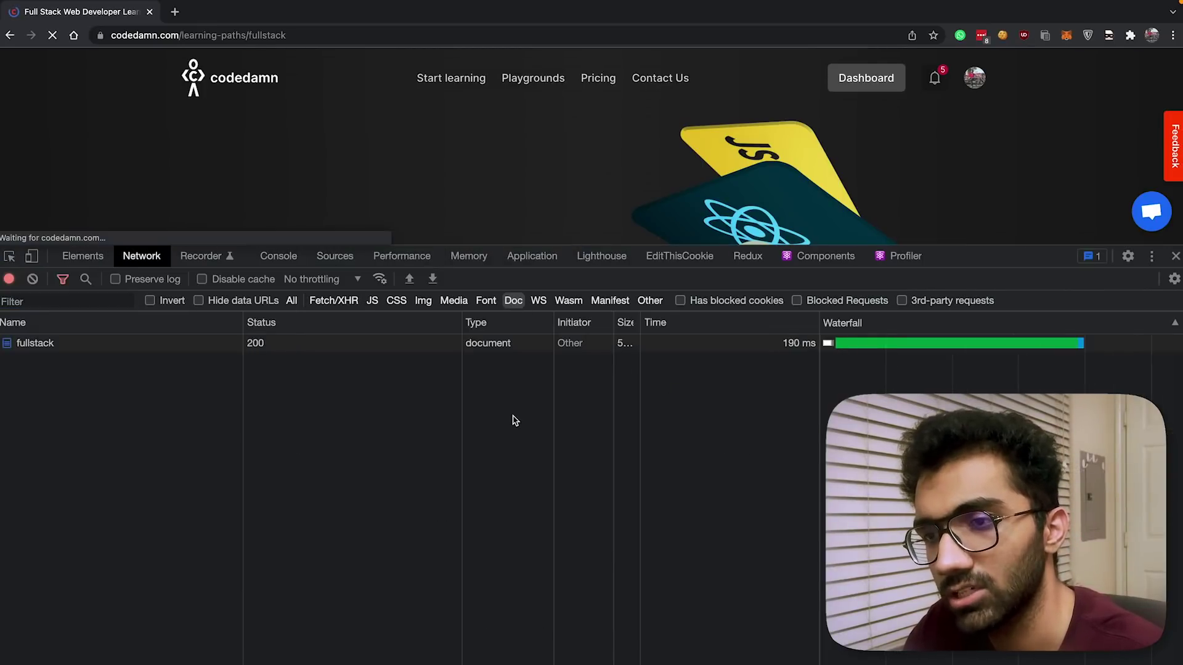
key("super+r")
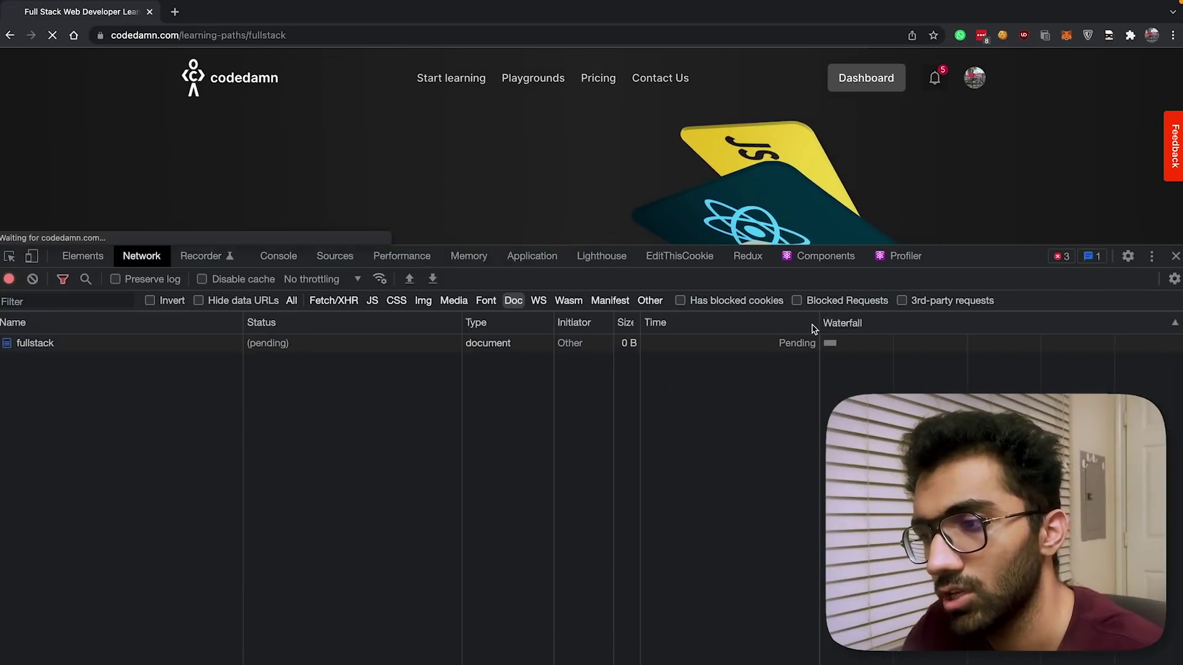
key("super+r")
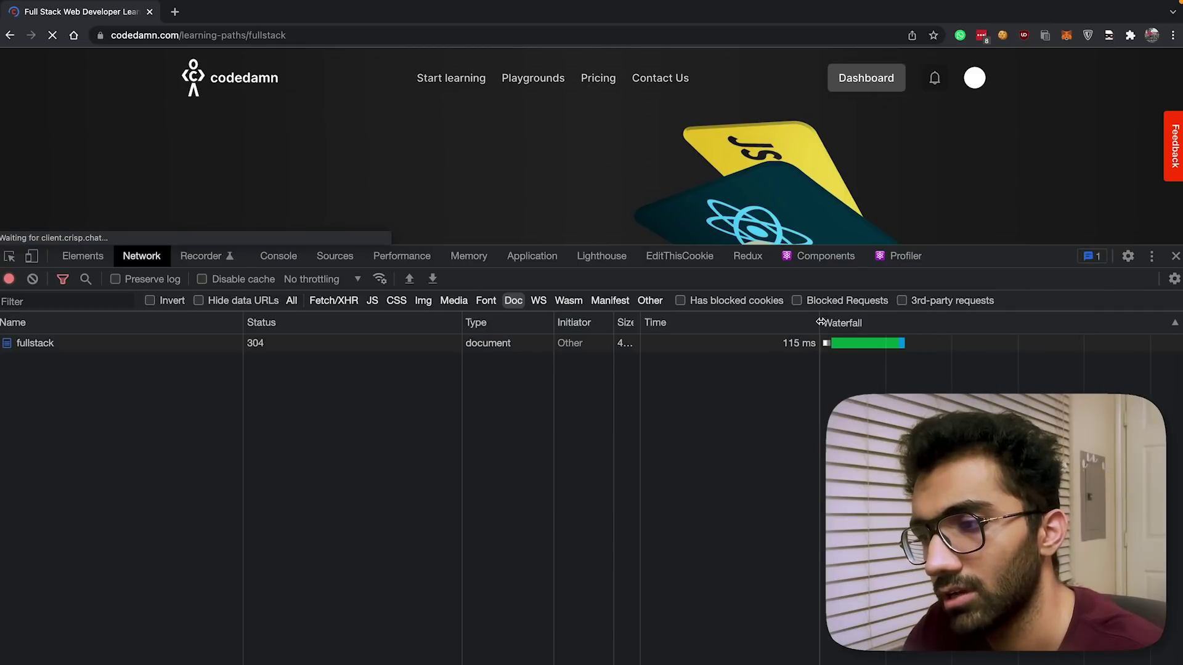
left_click_drag(815, 323, 554, 341)
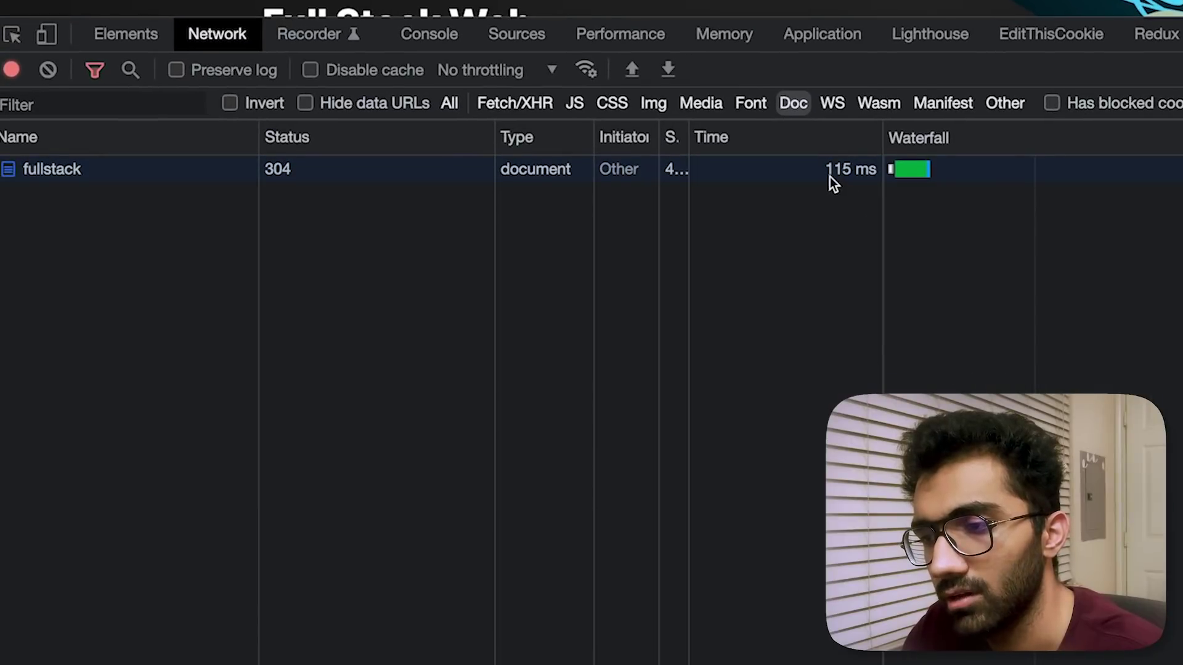
Step: Locate the fullstack document request (304, 115 ms) in the Doc-filtered Network log
mouse_move(923, 169)
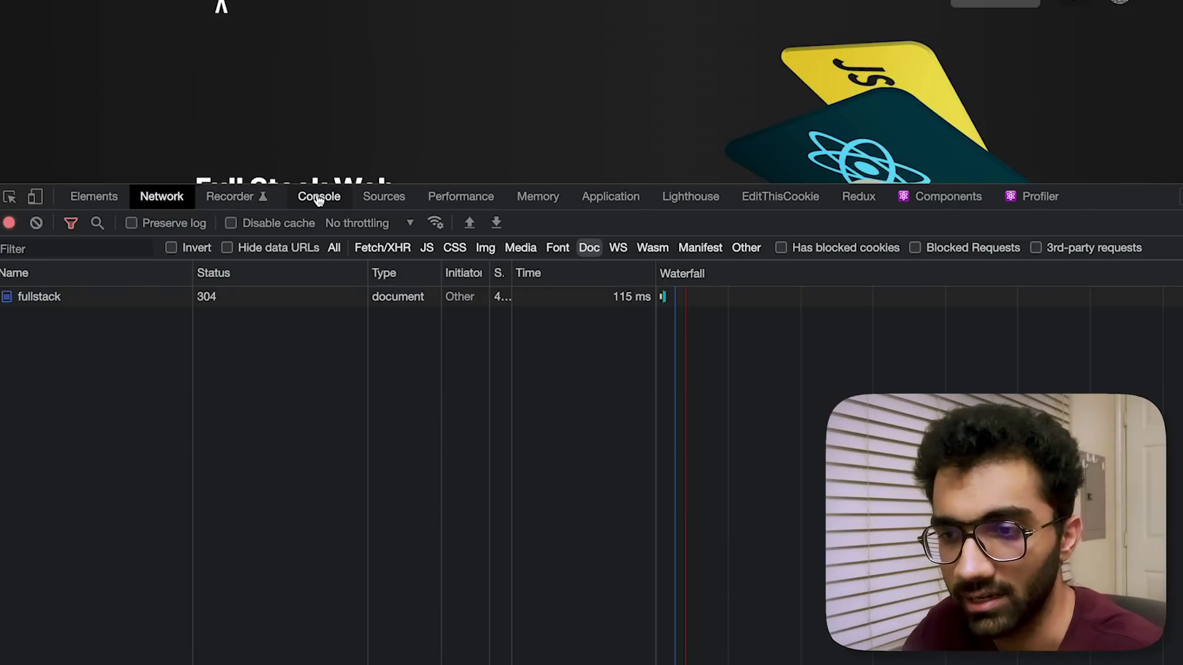
Step: Open the fullstack request's headers and find x-cache: Hit from cloudfront and server AmazonS3
left_click(103, 301)
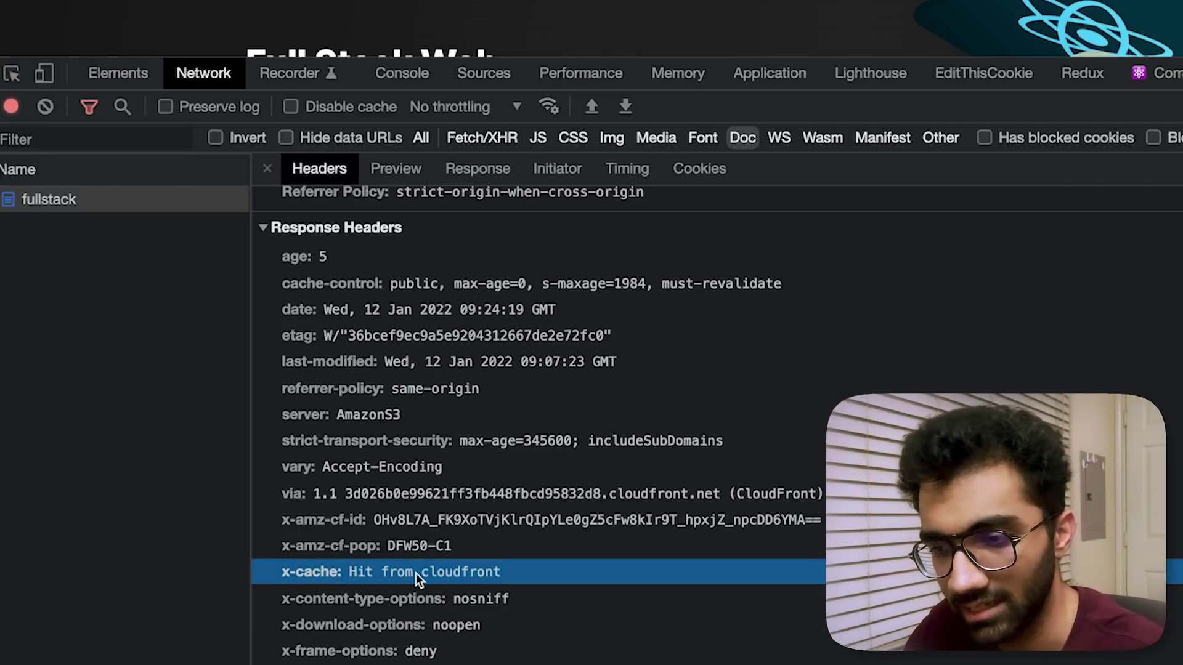
scroll(416, 574, "up", 3)
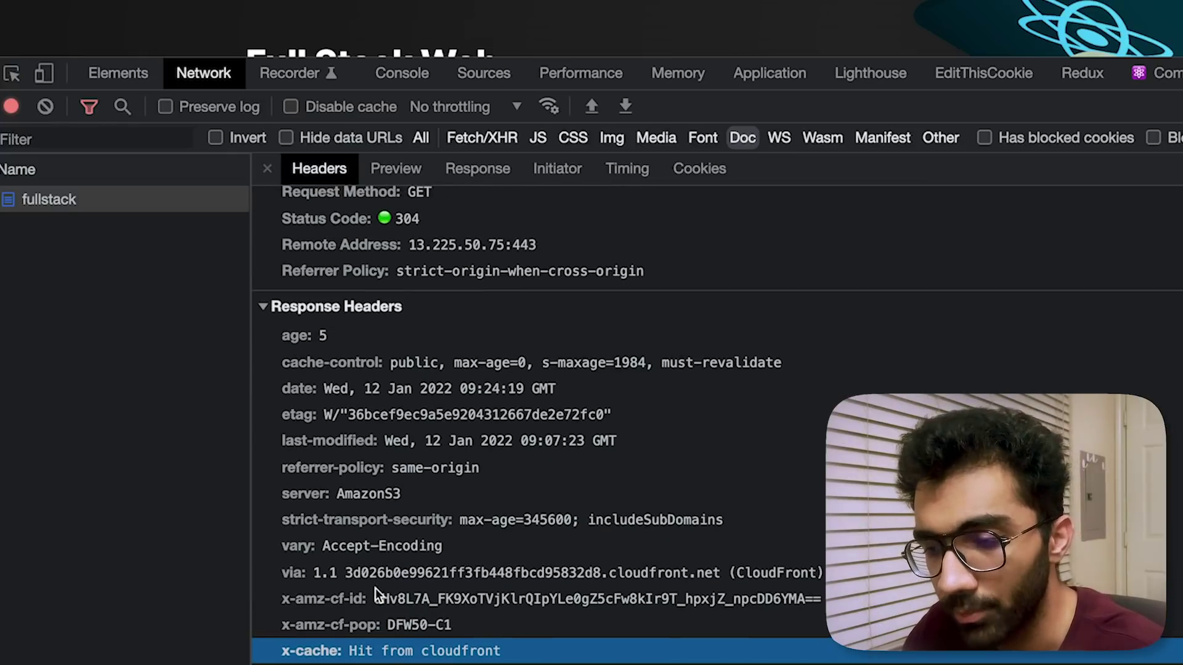
scroll(374, 442, "down", 5)
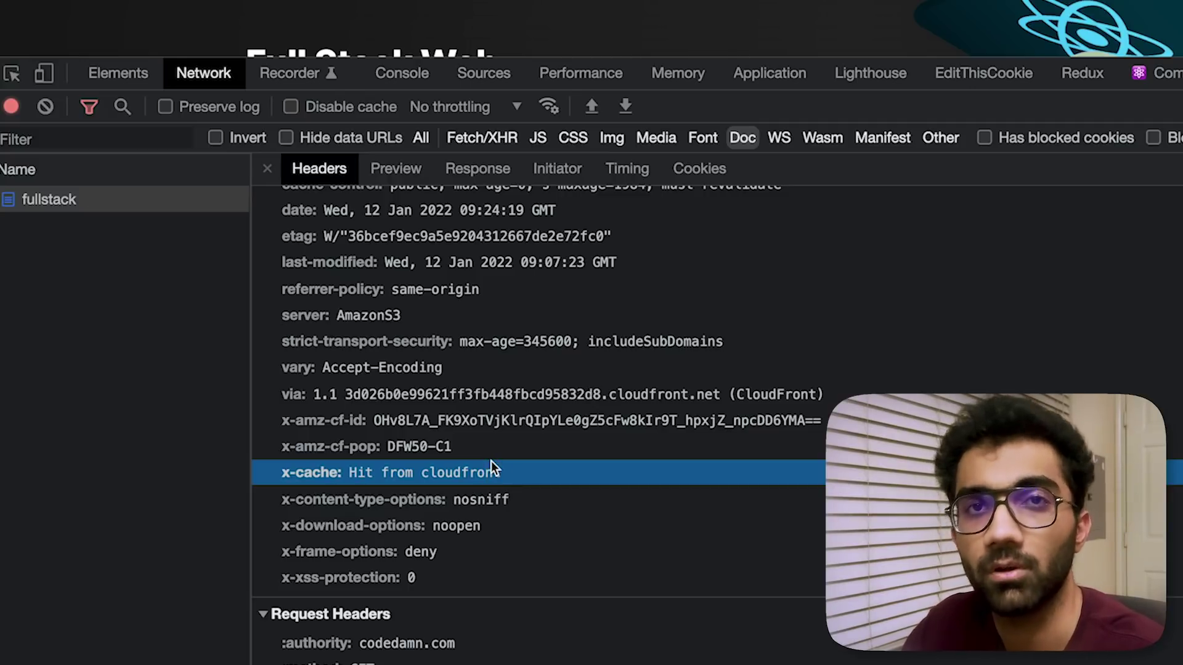
Step: Close the request details, then go to Account Settings from the profile avatar menu
left_click(269, 168)
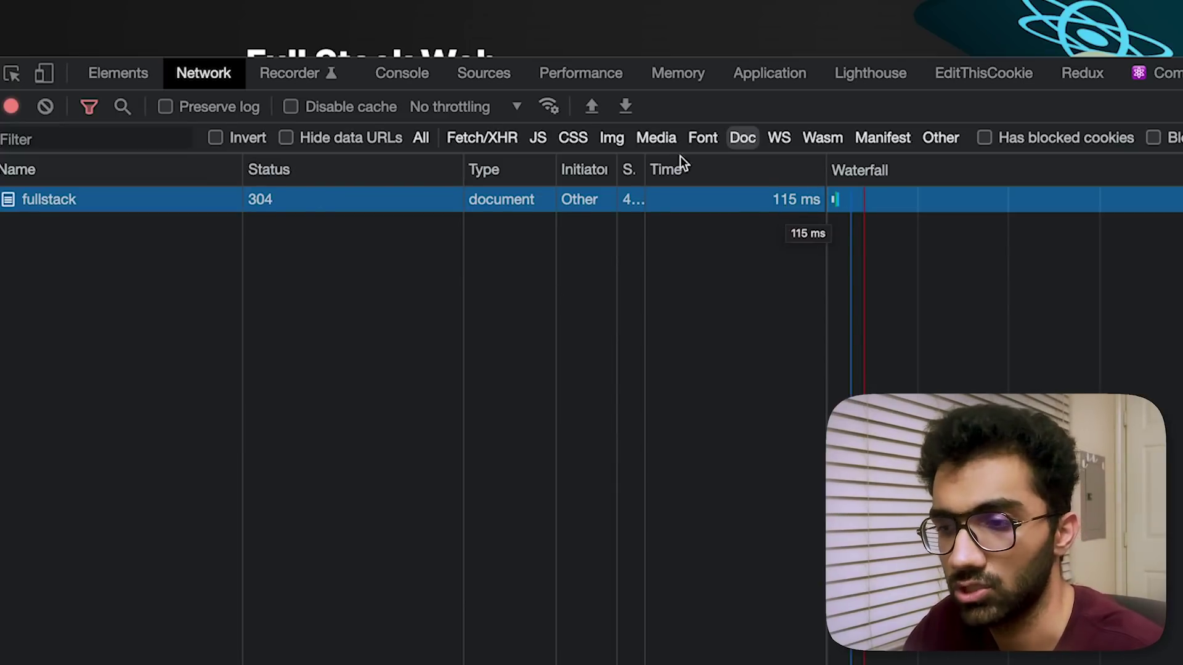
mouse_move(516, 91)
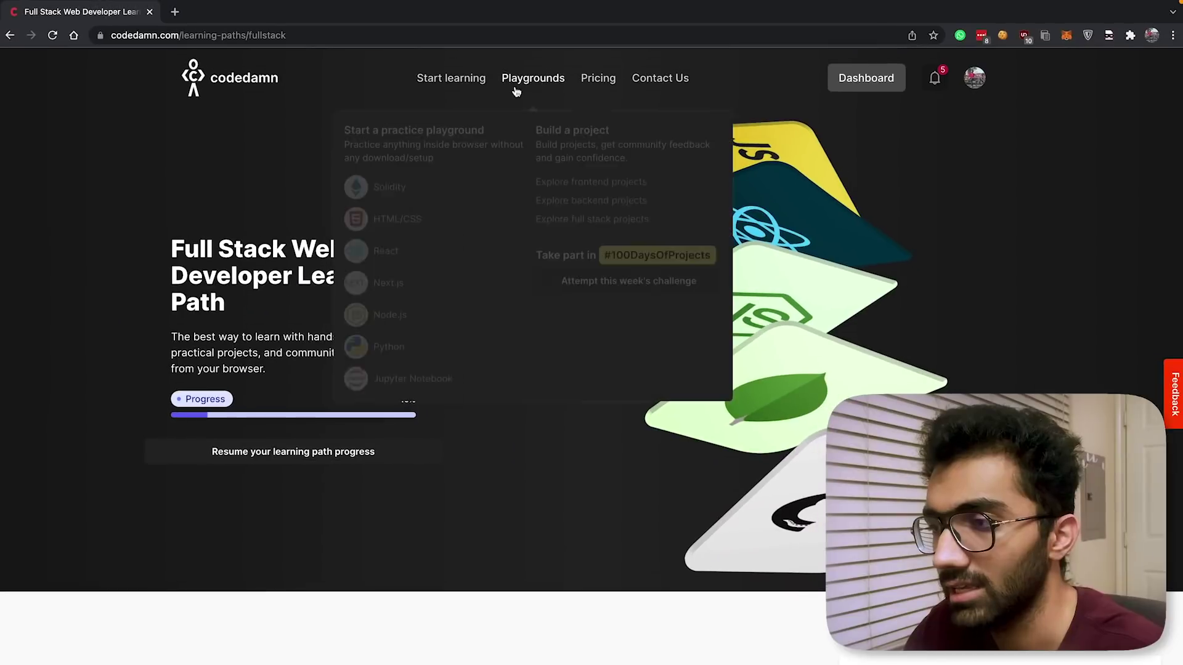
left_click(974, 78)
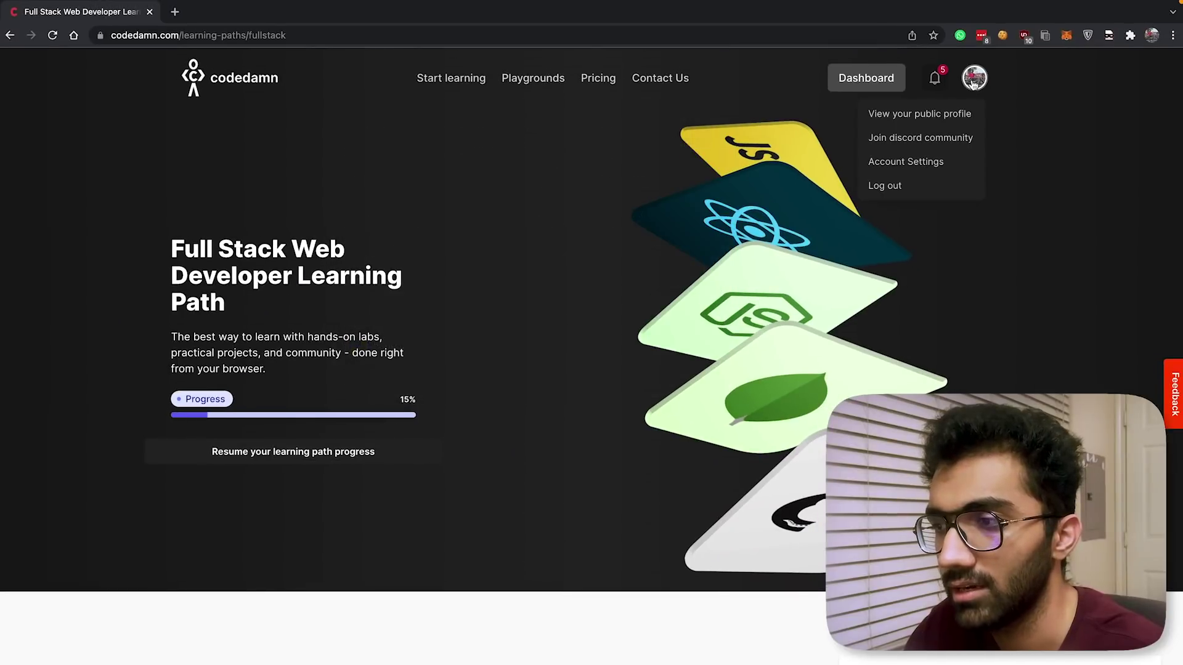
left_click(926, 163)
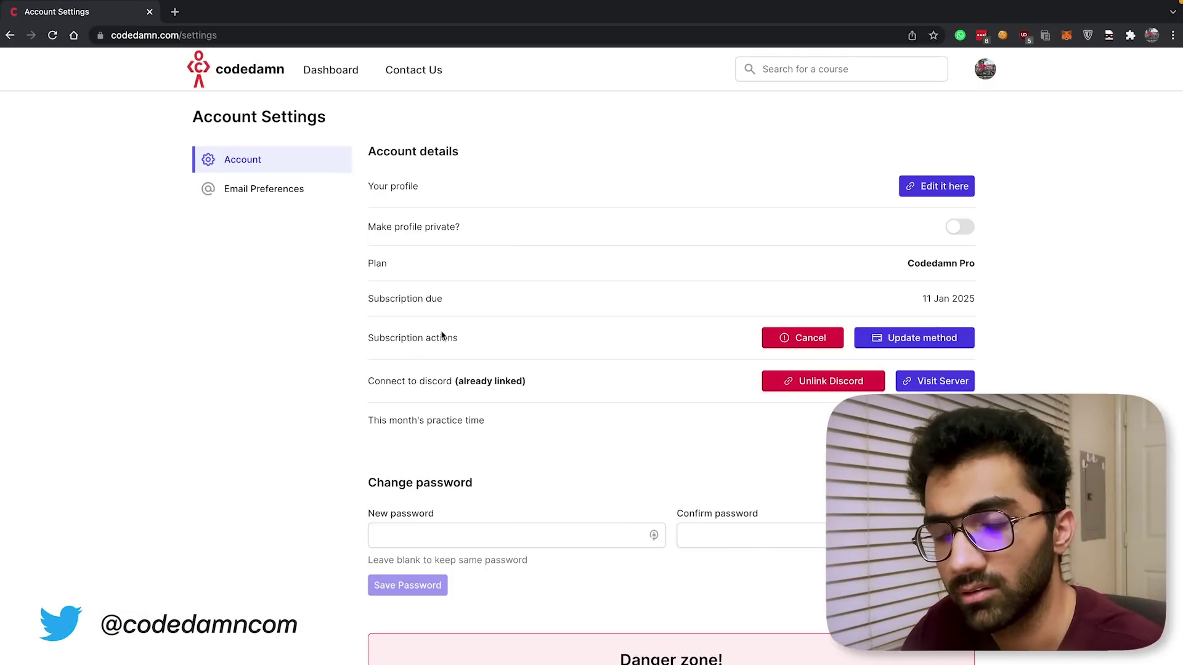
Step: Open the DevTools Network tab and lower its top border to give the page more room
key("super+alt+i")
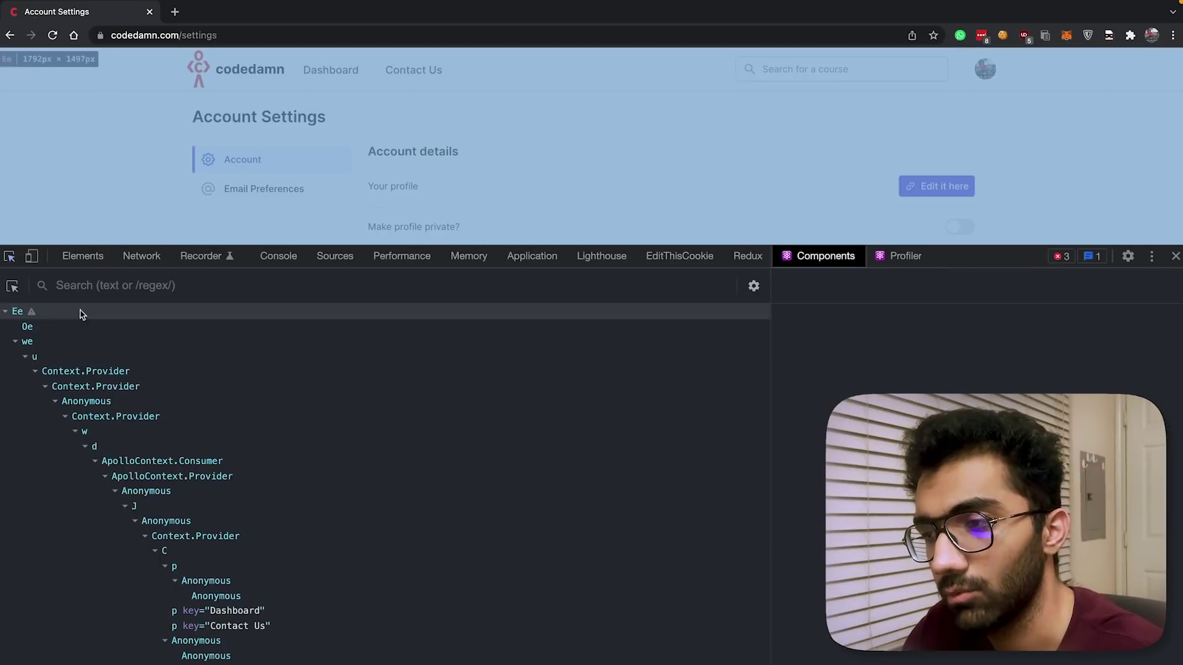
left_click(137, 259)
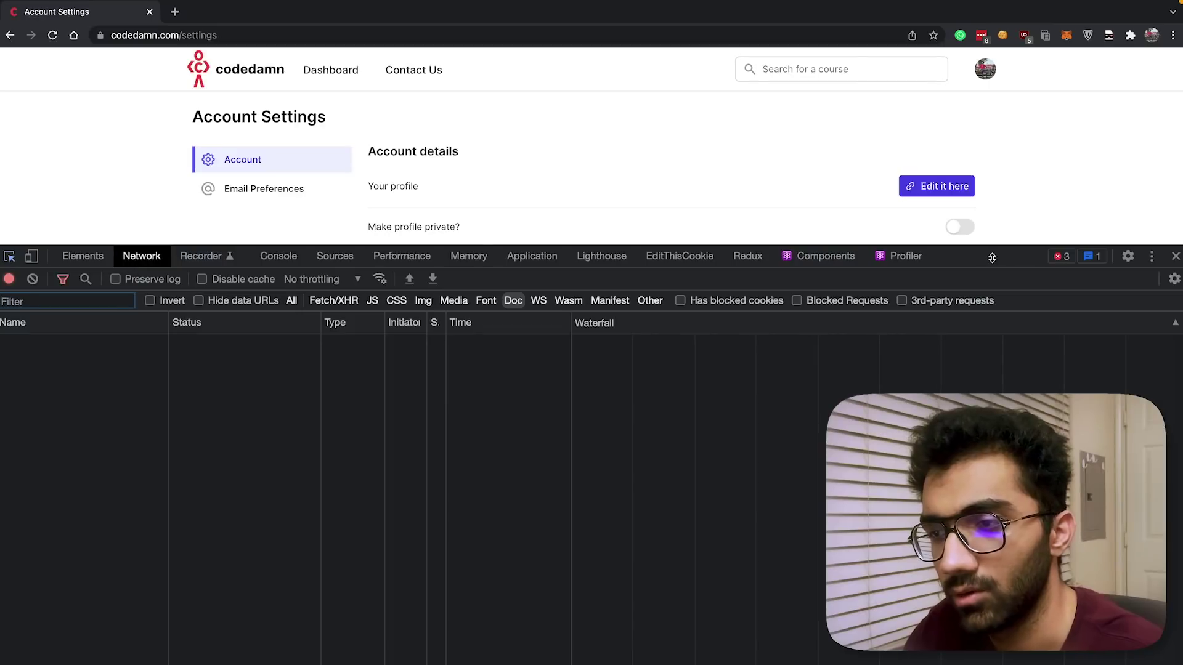
left_click_drag(990, 258, 988, 373)
Step: Reload the settings page seven times and view its timing: 185 ms, Waiting (TTFB) 176.24 ms
key("super+r")
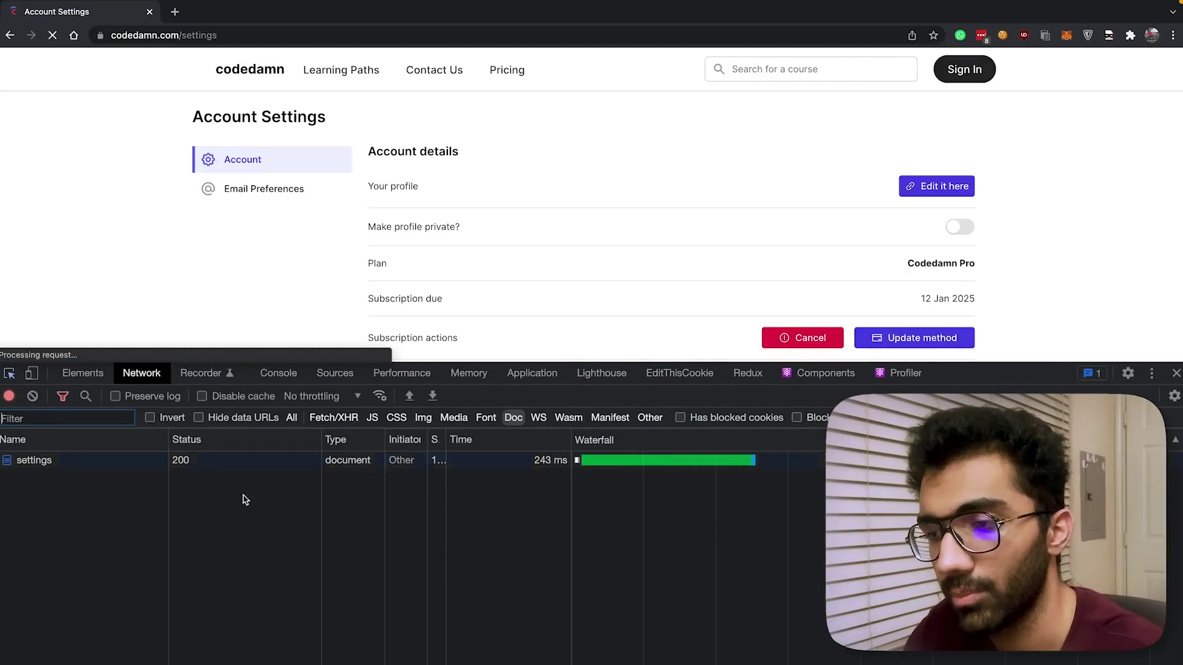
key("super+r")
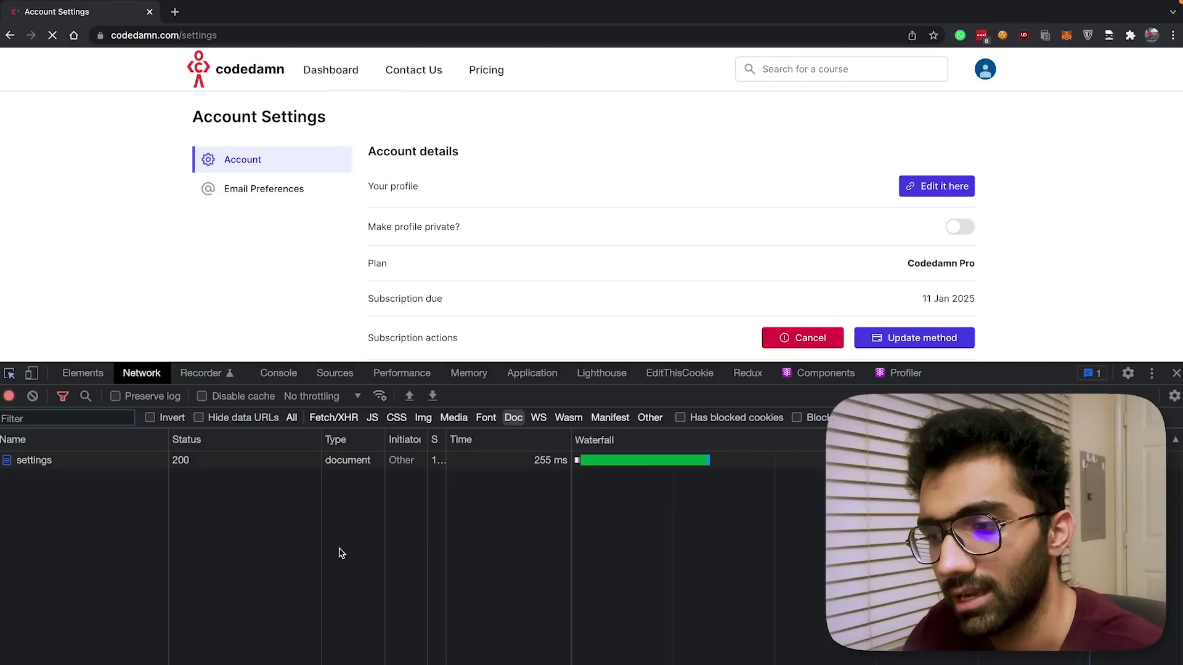
key("super+r")
key("super+r")
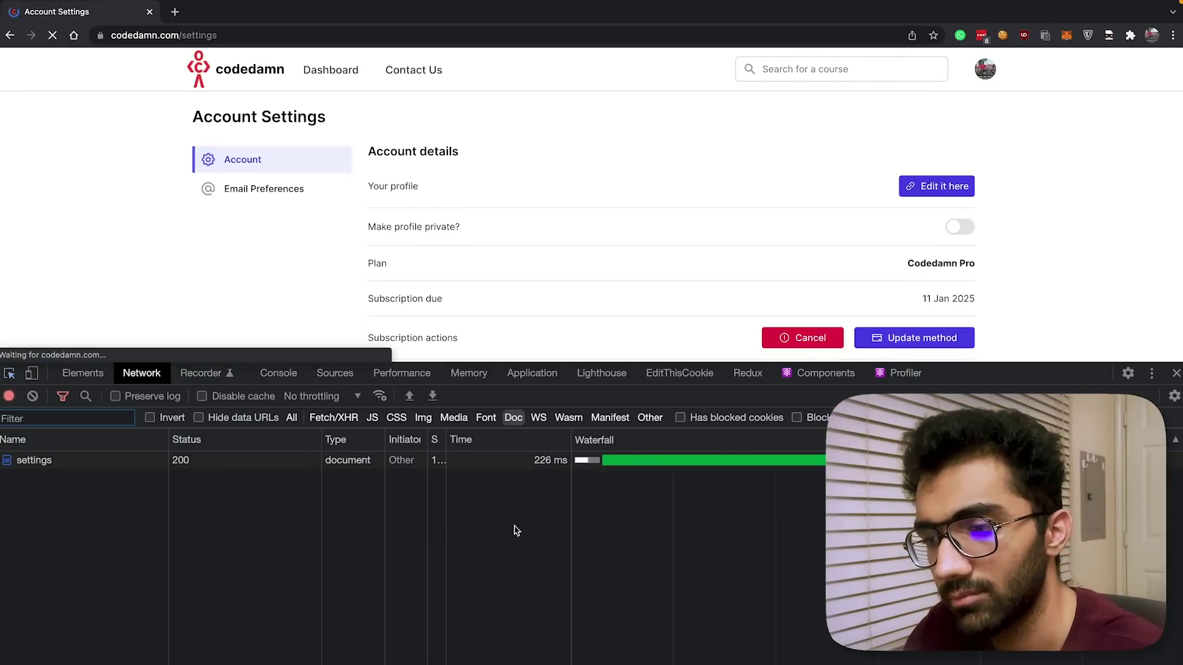
key("super+r")
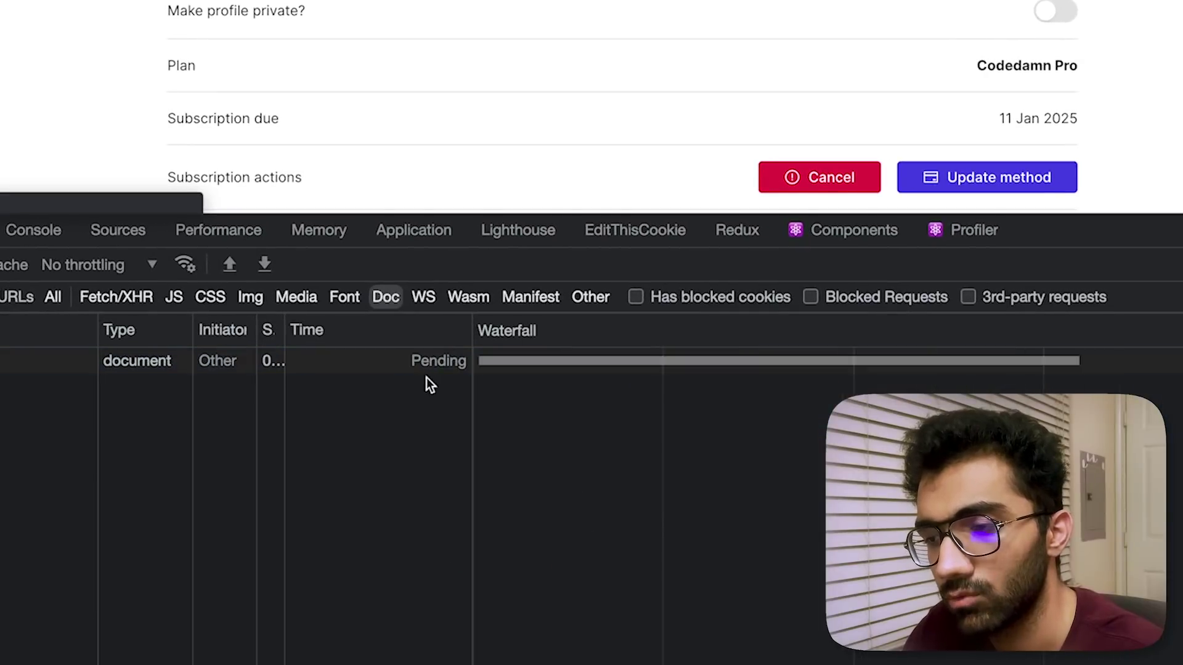
key("super+r")
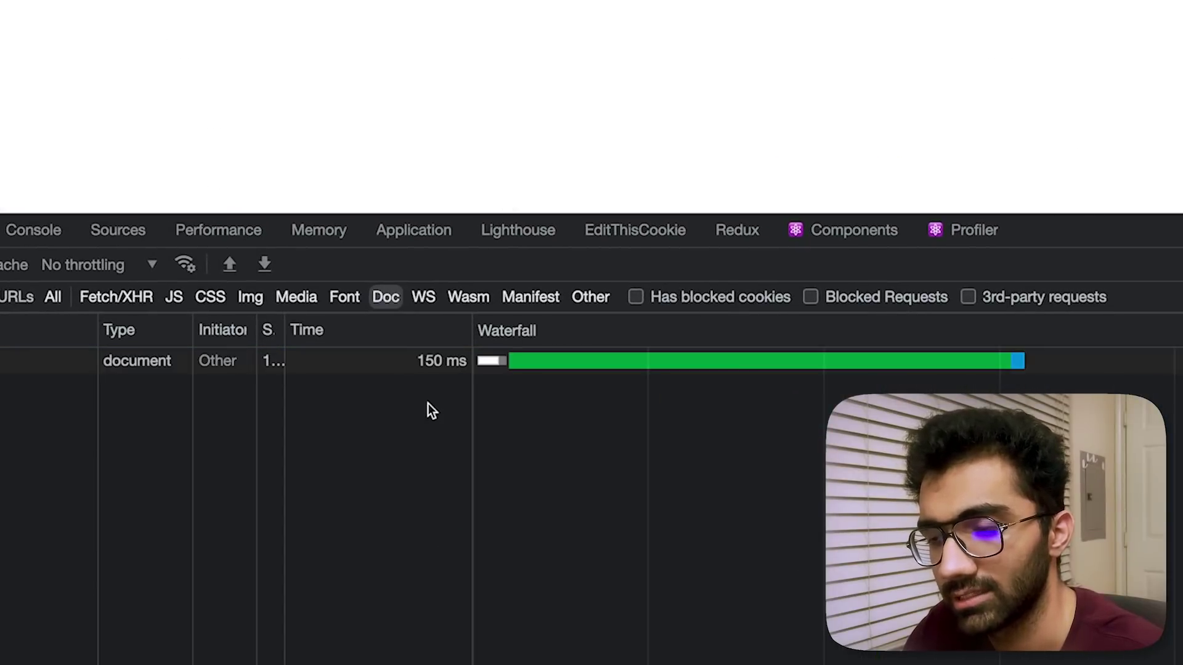
key("super+r")
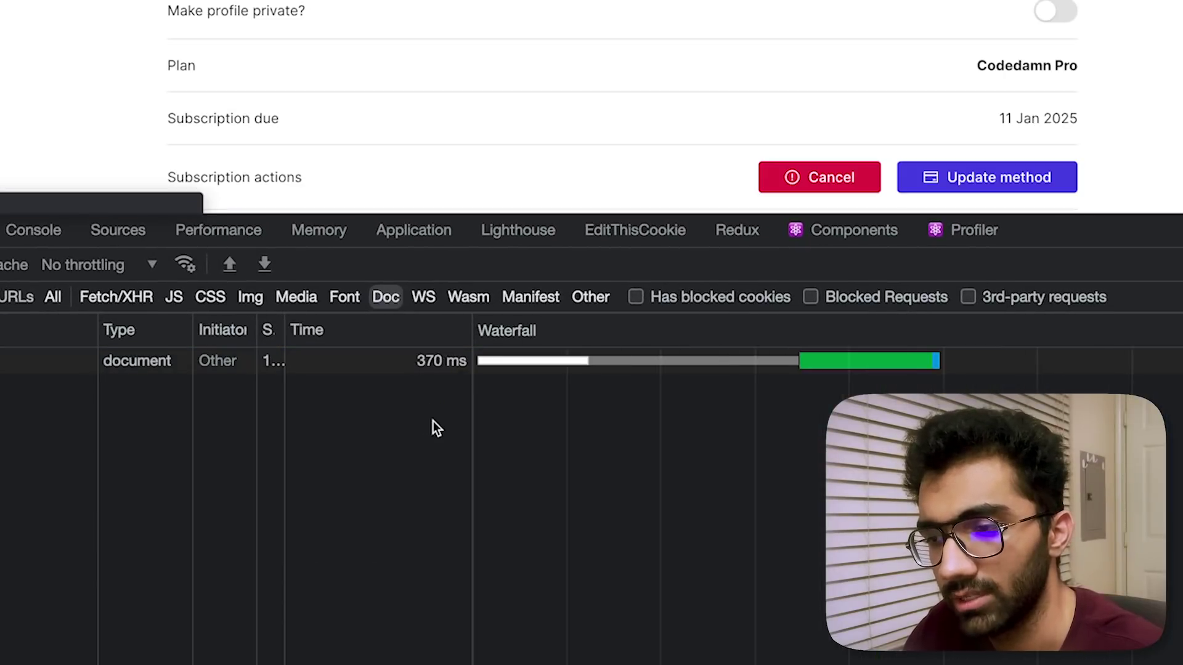
key("super+r")
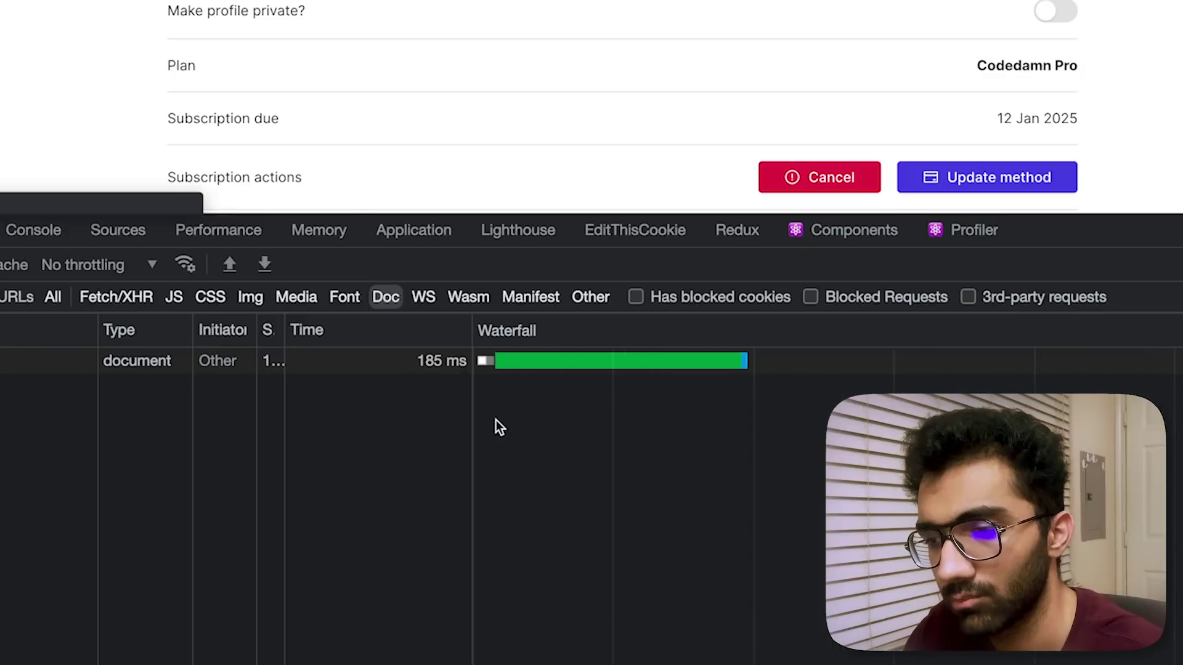
mouse_move(521, 363)
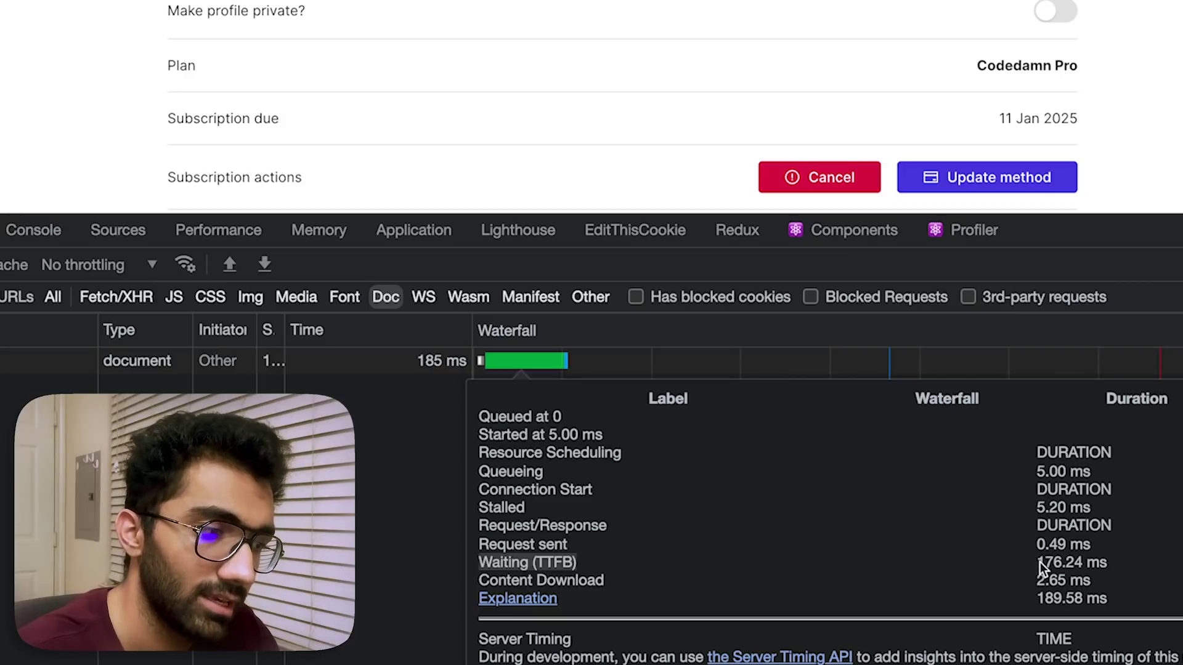
Step: Highlight the 176.24 ms wait, reload twice, and briefly open the settings request details
left_click_drag(1039, 563, 1096, 567)
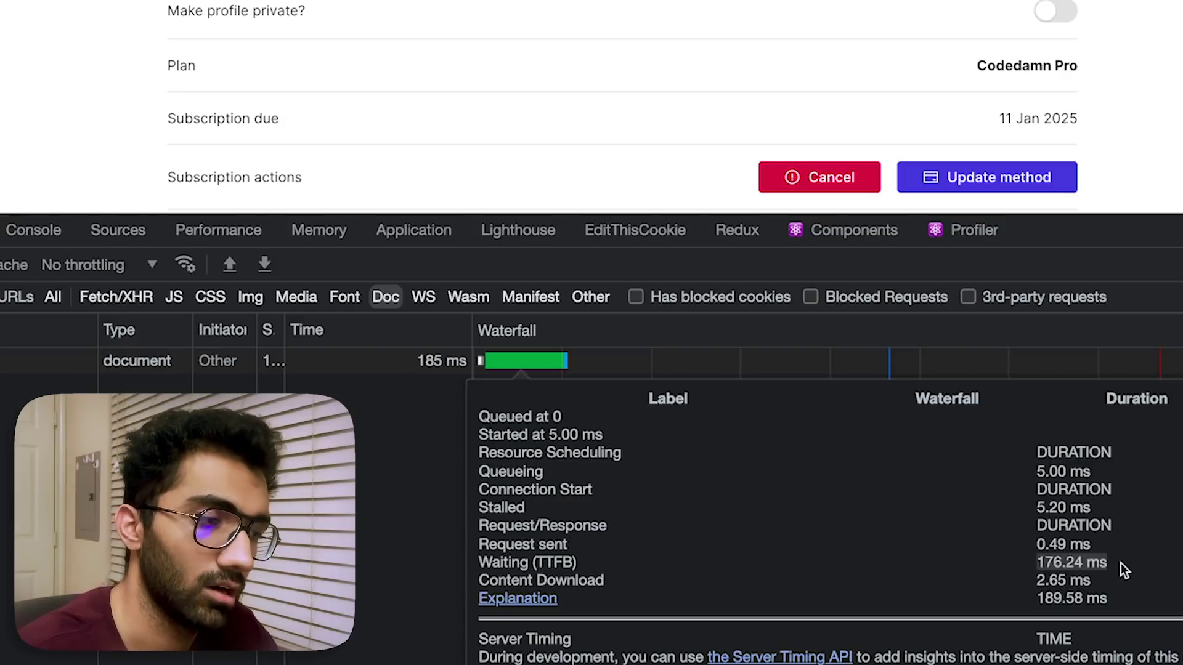
key("super+r")
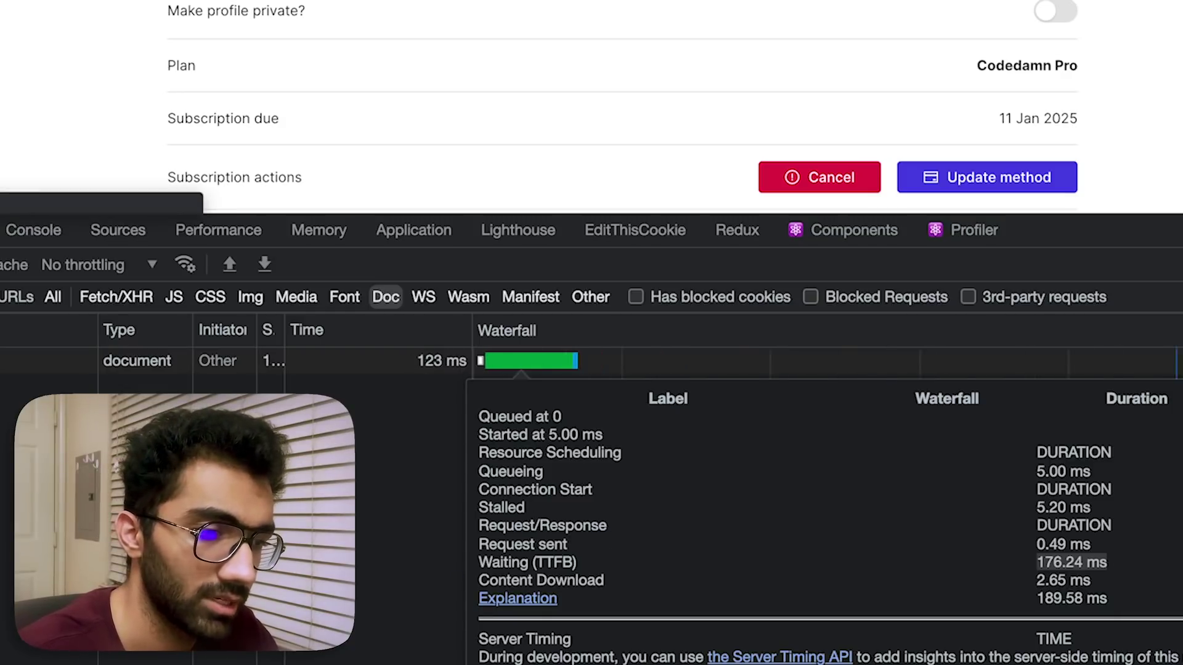
key("super+r")
key("super+r")
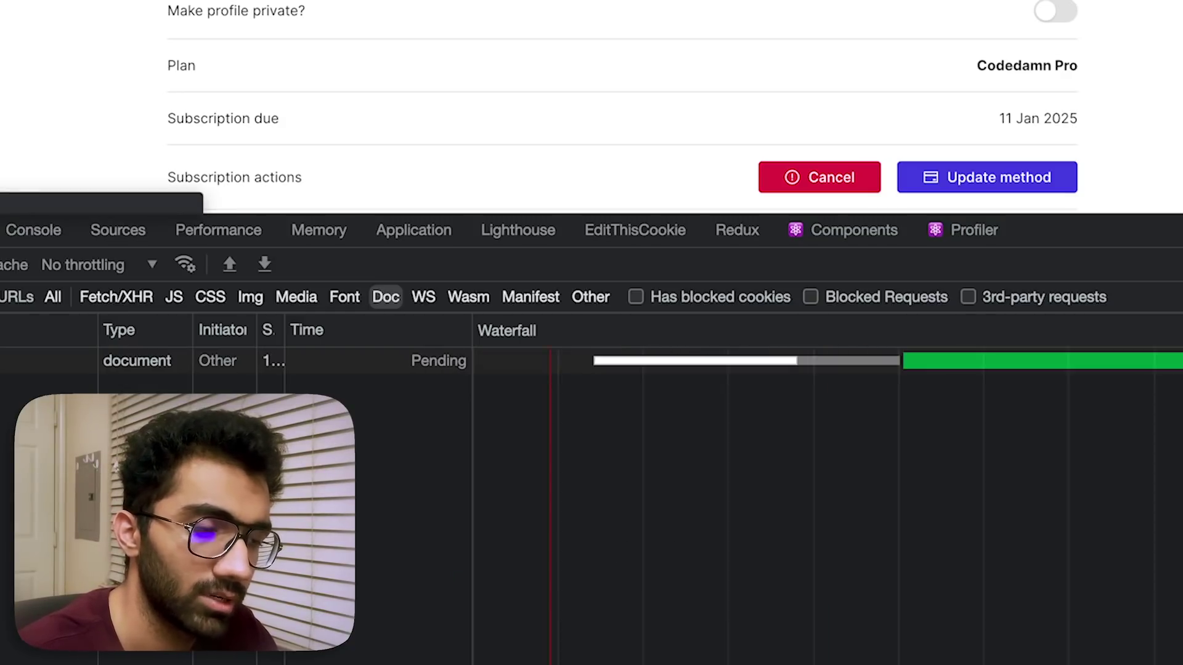
left_click(49, 363)
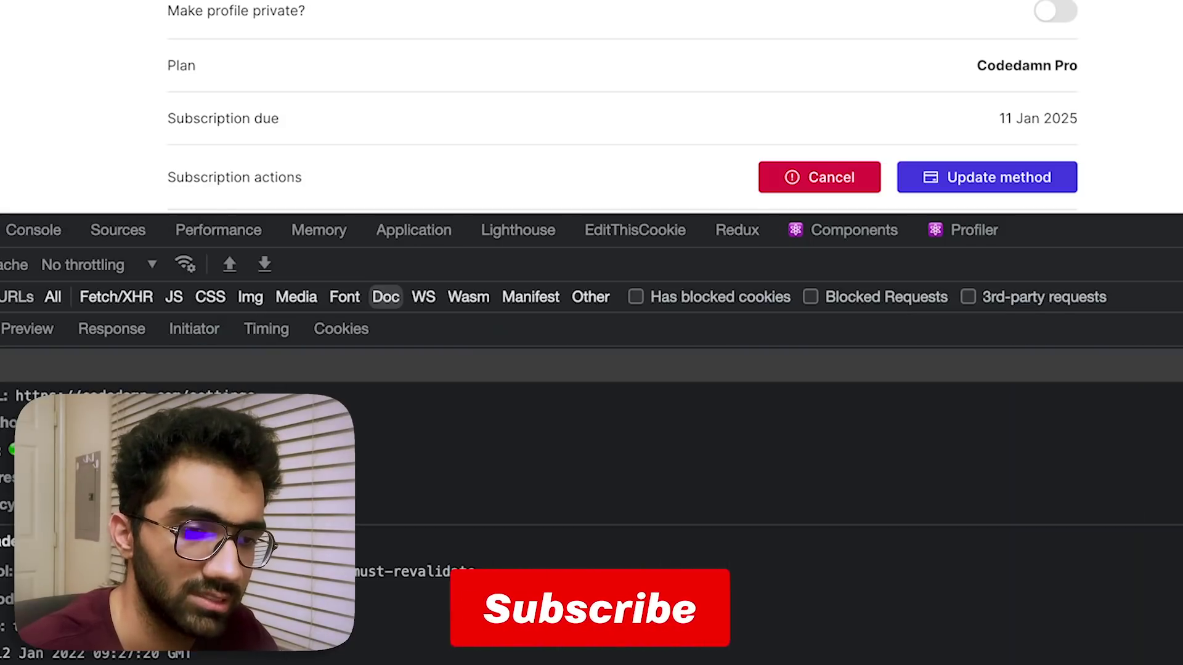
left_click(3, 330)
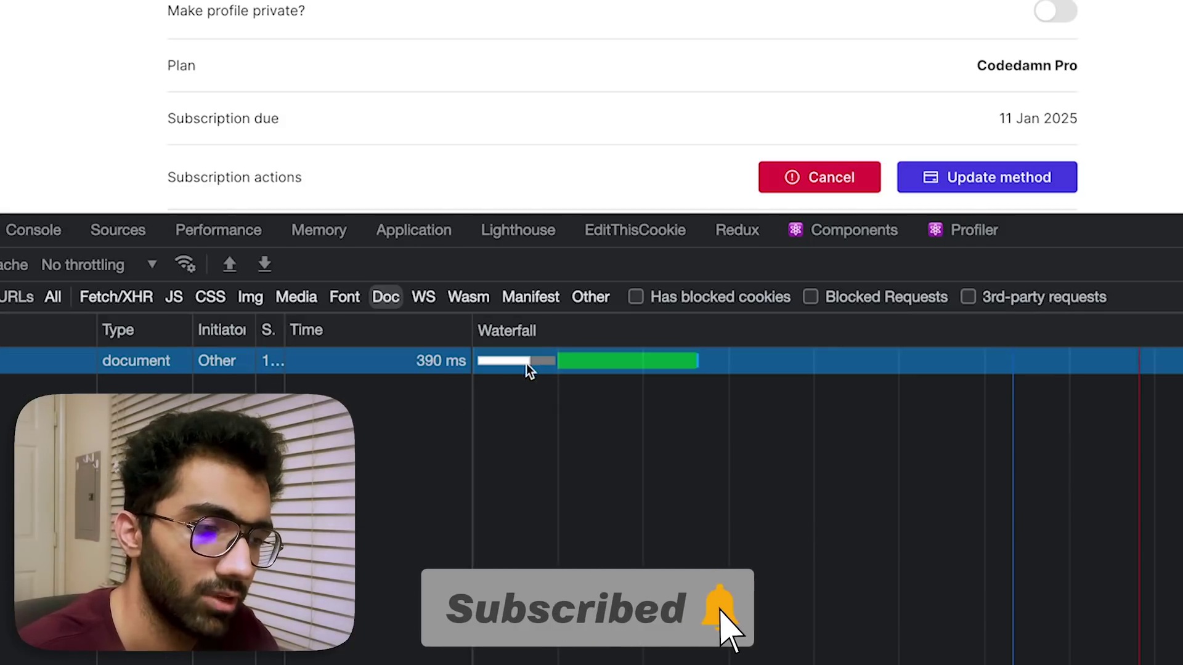
Step: Highlight the new 326.18 ms Waiting (TTFB) in the timing breakdown, then clear the selection
mouse_move(527, 365)
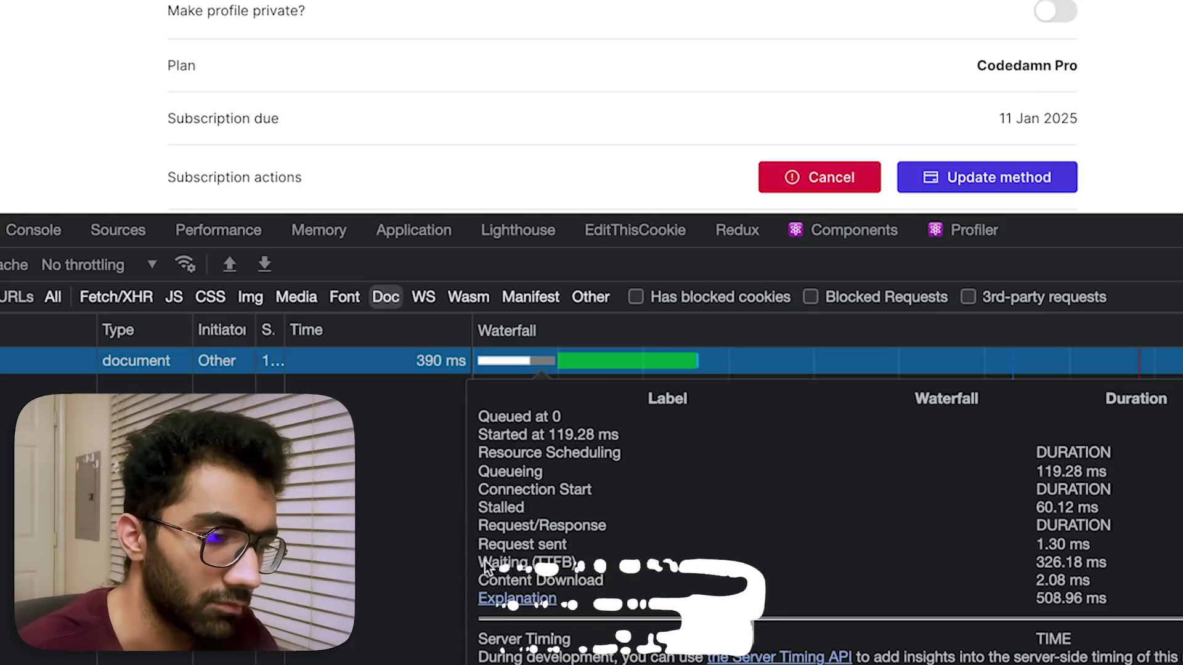
left_click_drag(477, 562, 1112, 565)
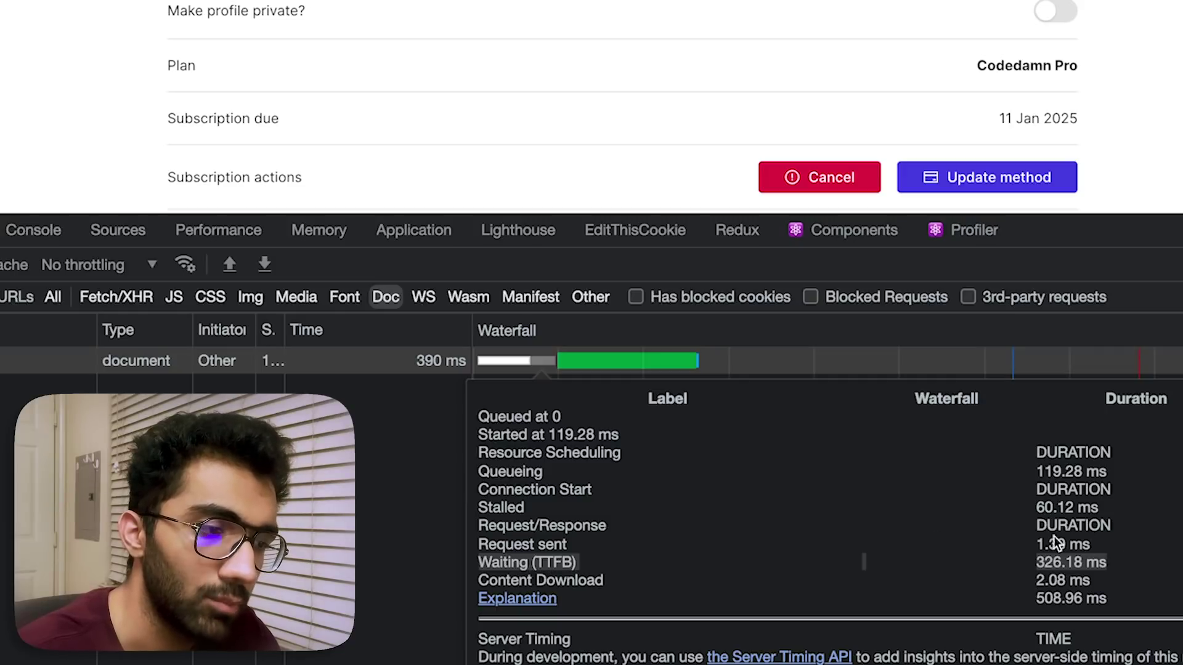
double_click(1041, 566)
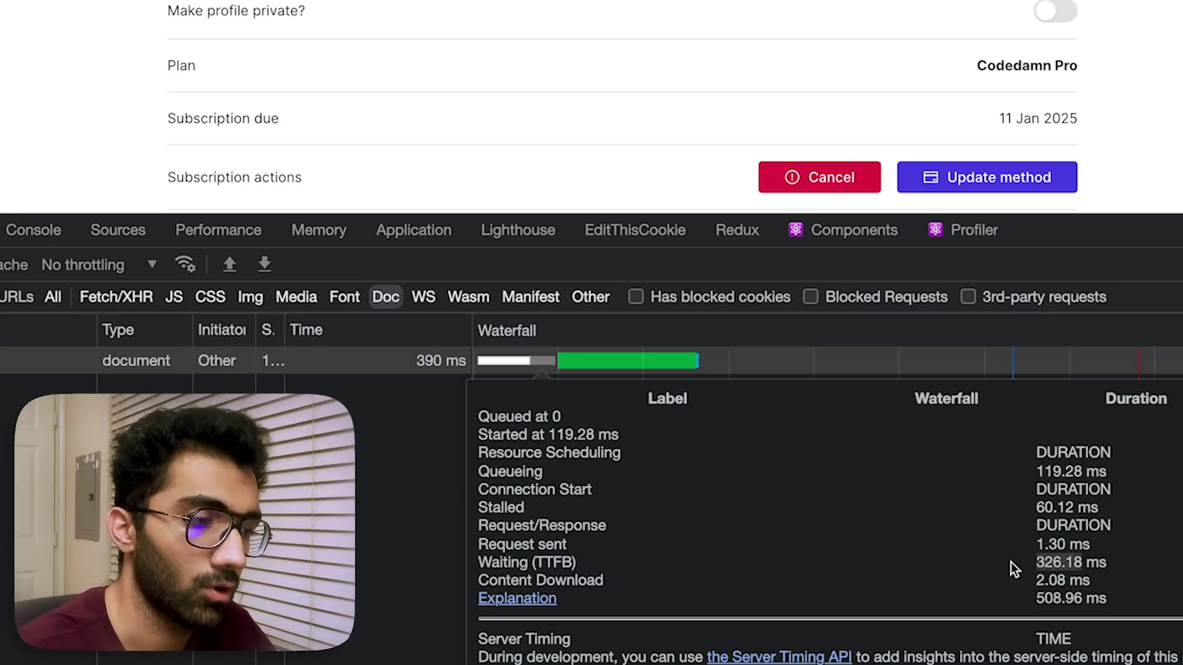
left_click(506, 546)
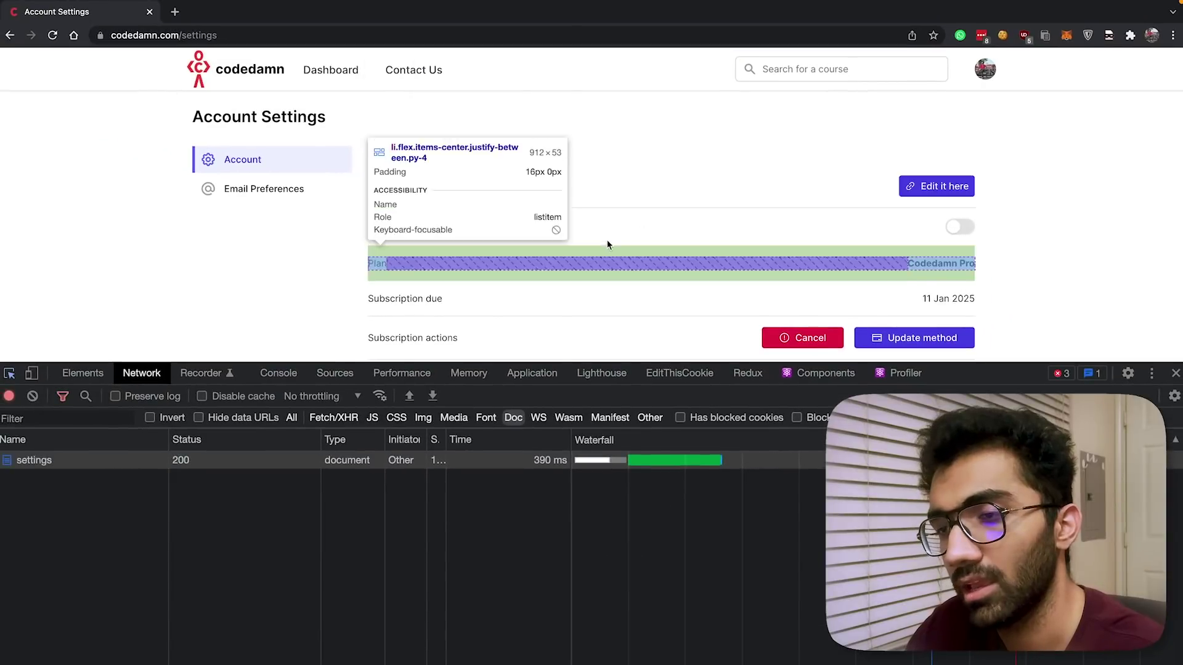
Step: Inspect an account details row in Elements, then return to the Network request list
left_click(576, 244)
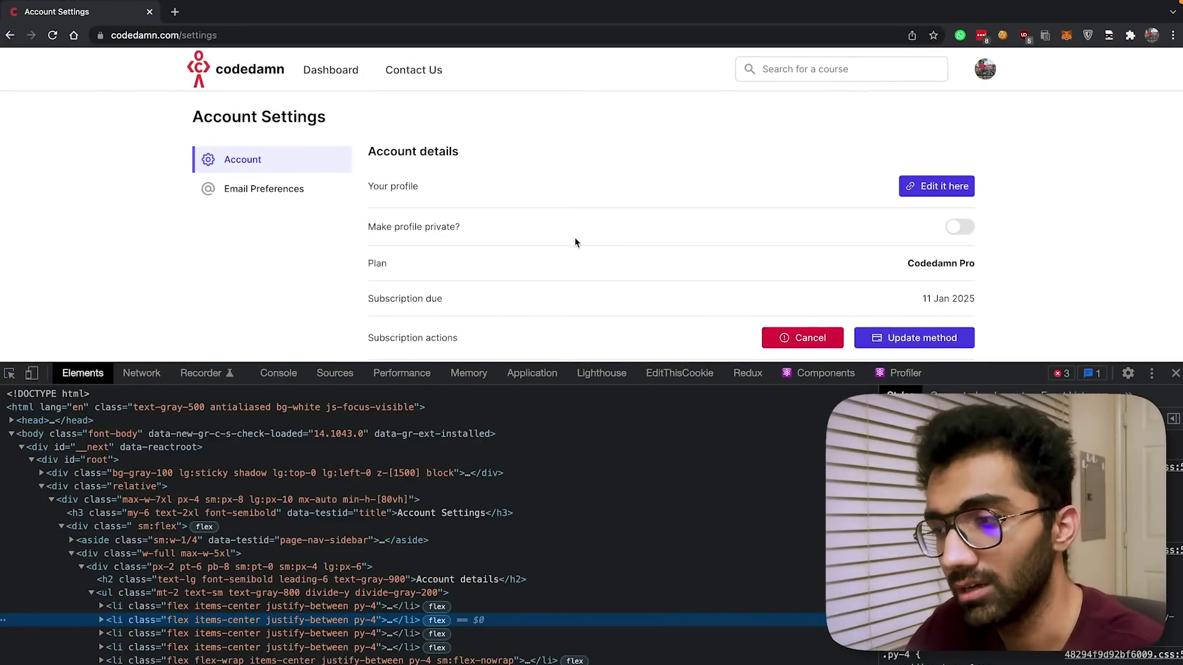
left_click(143, 374)
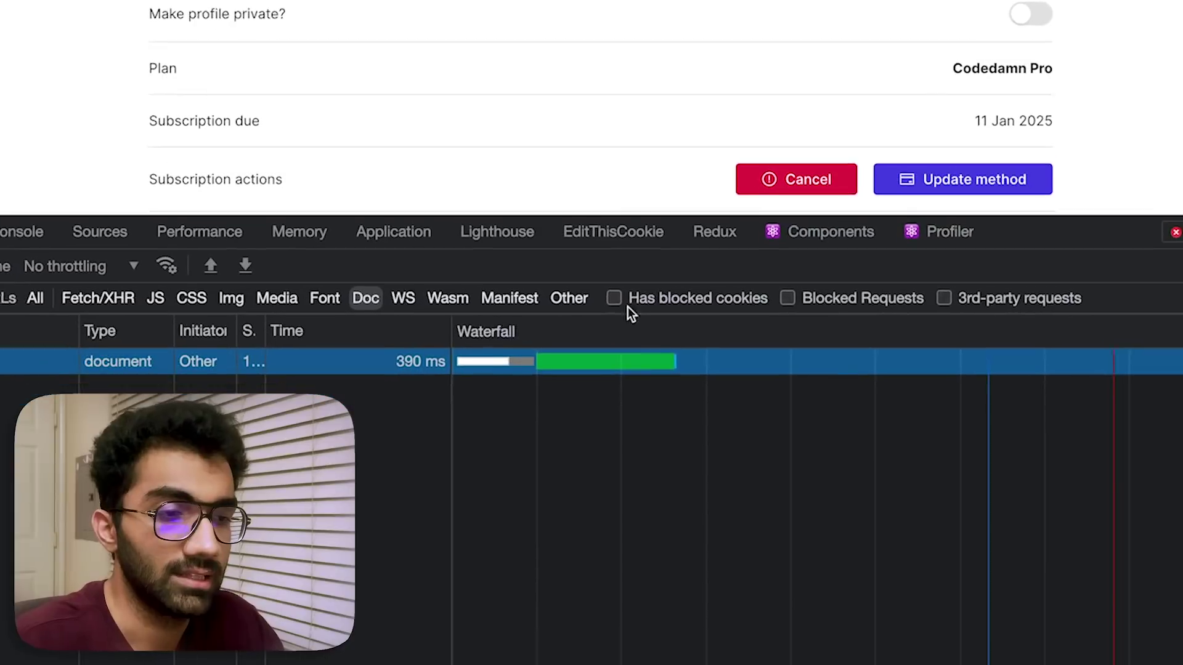
mouse_move(575, 357)
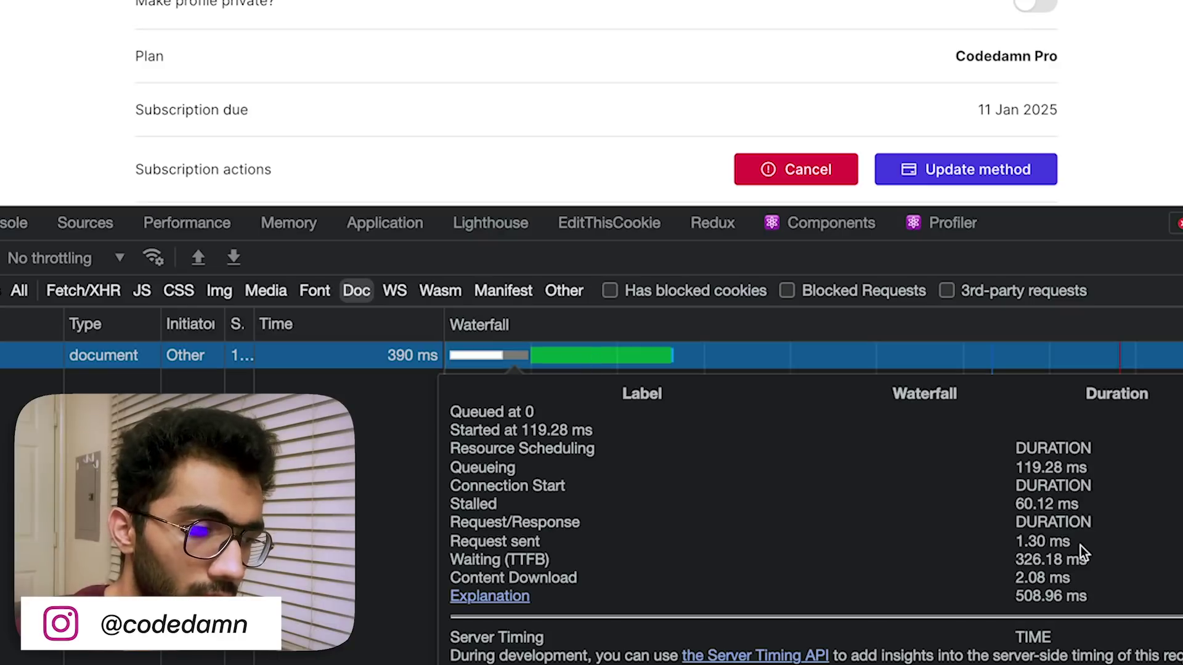
left_click(1083, 557)
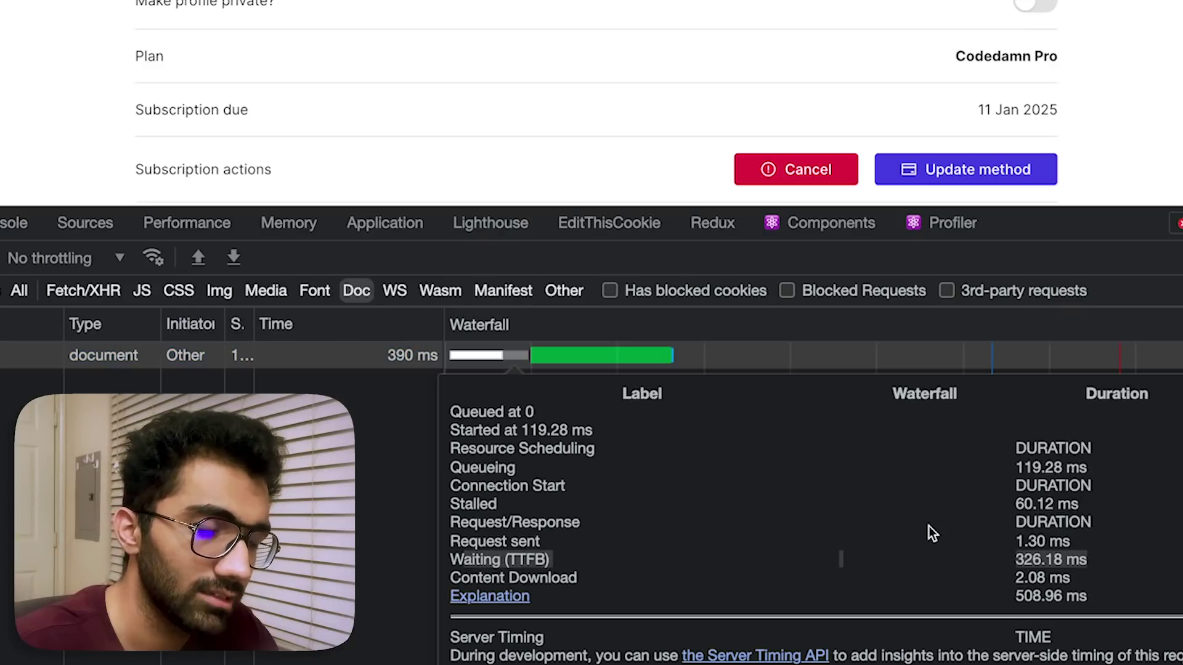
left_click(374, 455)
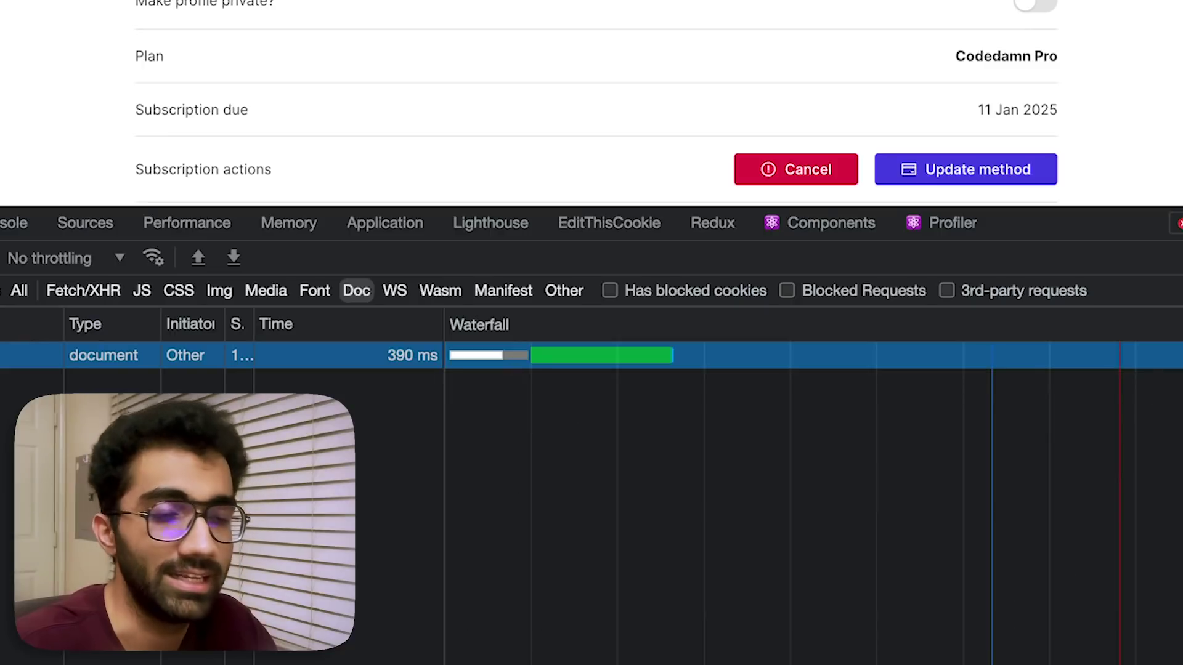
Step: Reload the settings page and highlight its 234.63 ms Waiting (TTFB) in the timing popover
key("super+r")
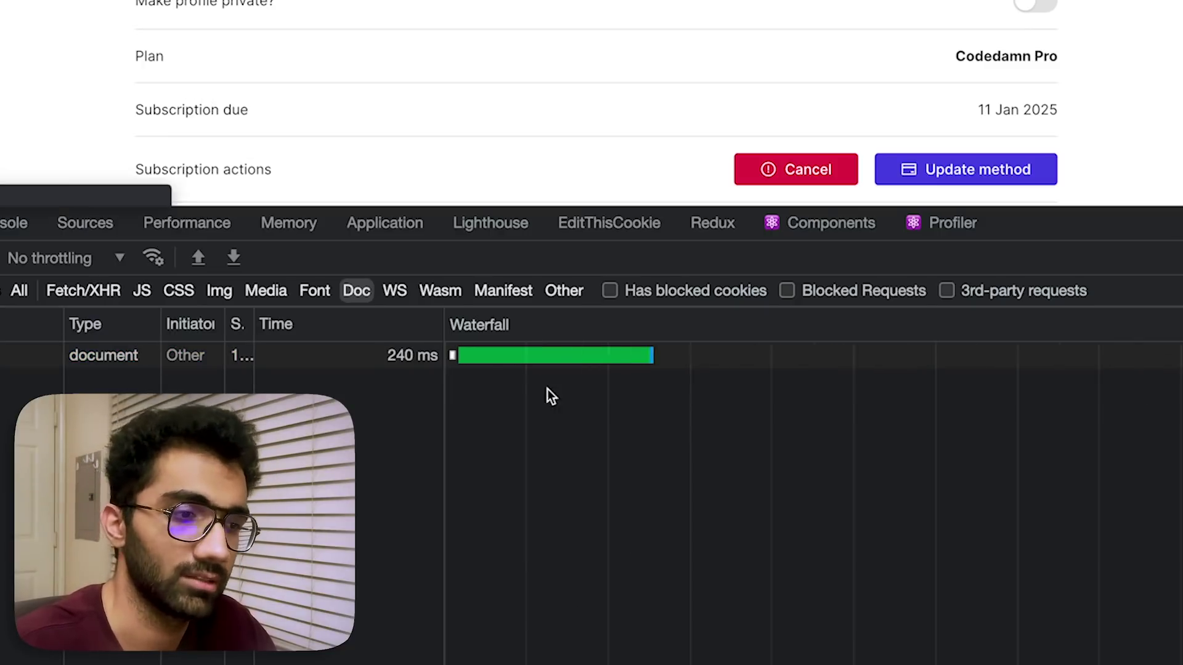
mouse_move(489, 356)
left_click_drag(1085, 553, 993, 557)
left_click(949, 574)
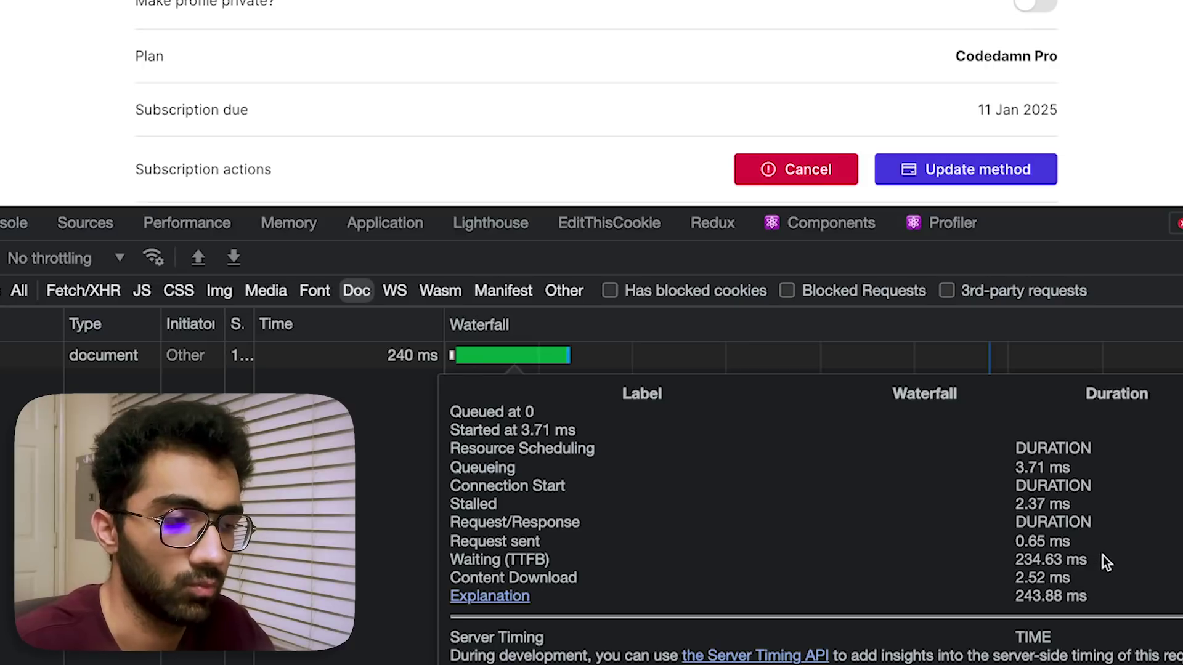
left_click_drag(1102, 556, 998, 553)
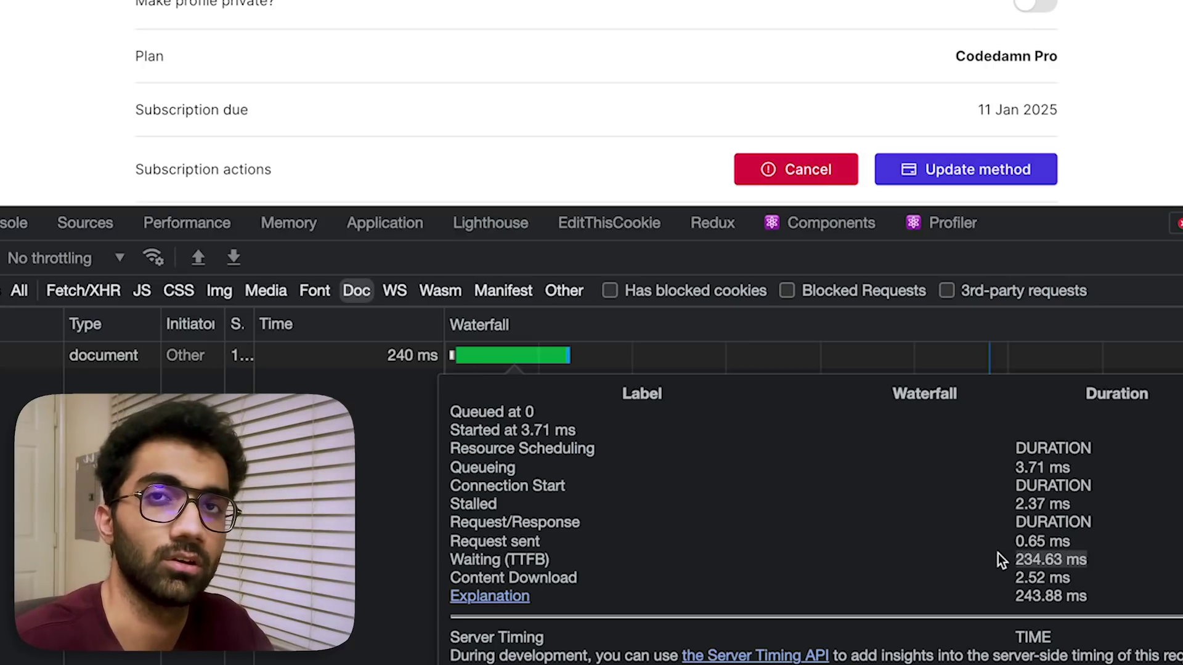
double_click(547, 562)
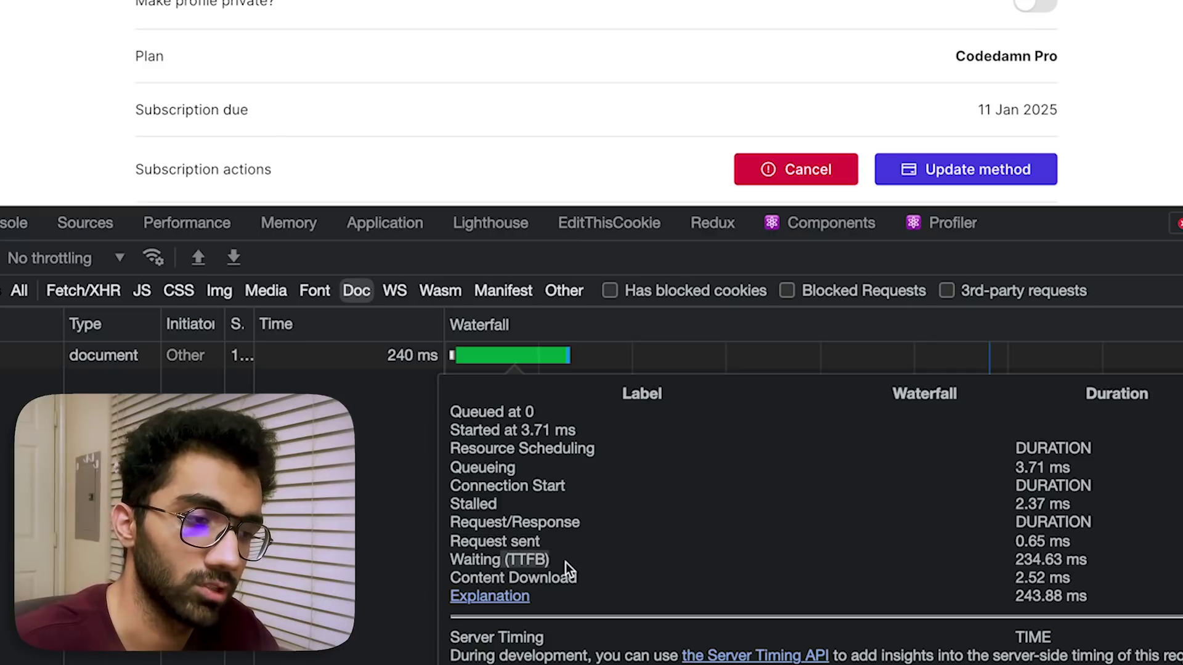
left_click(565, 563)
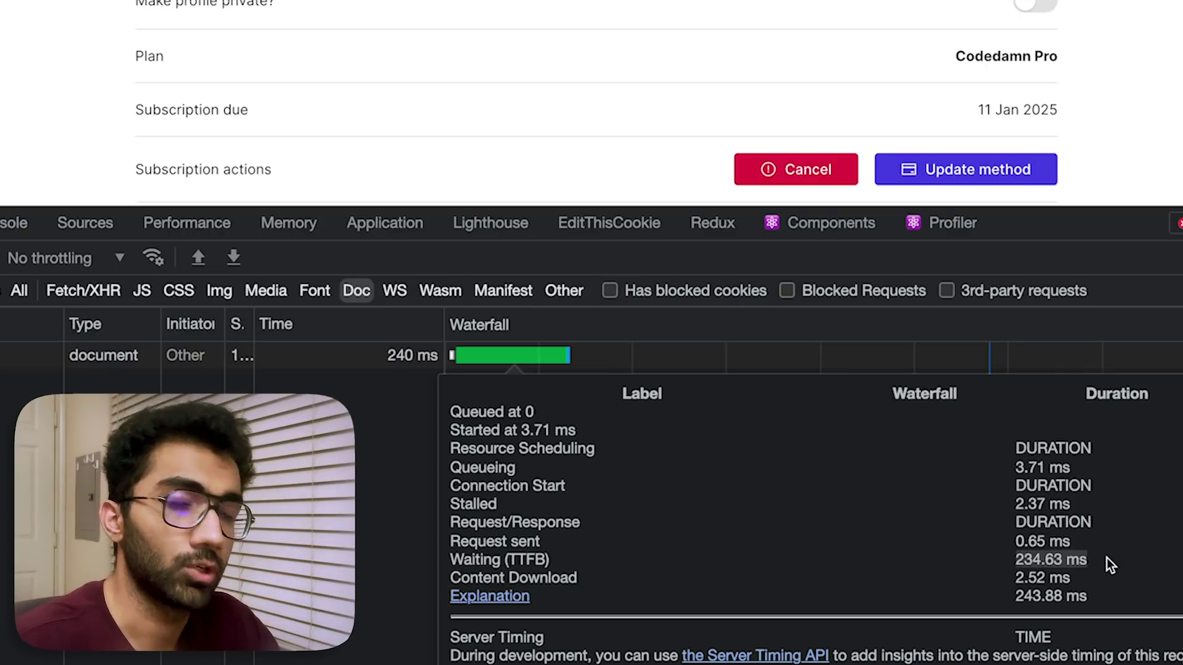
left_click(1071, 570)
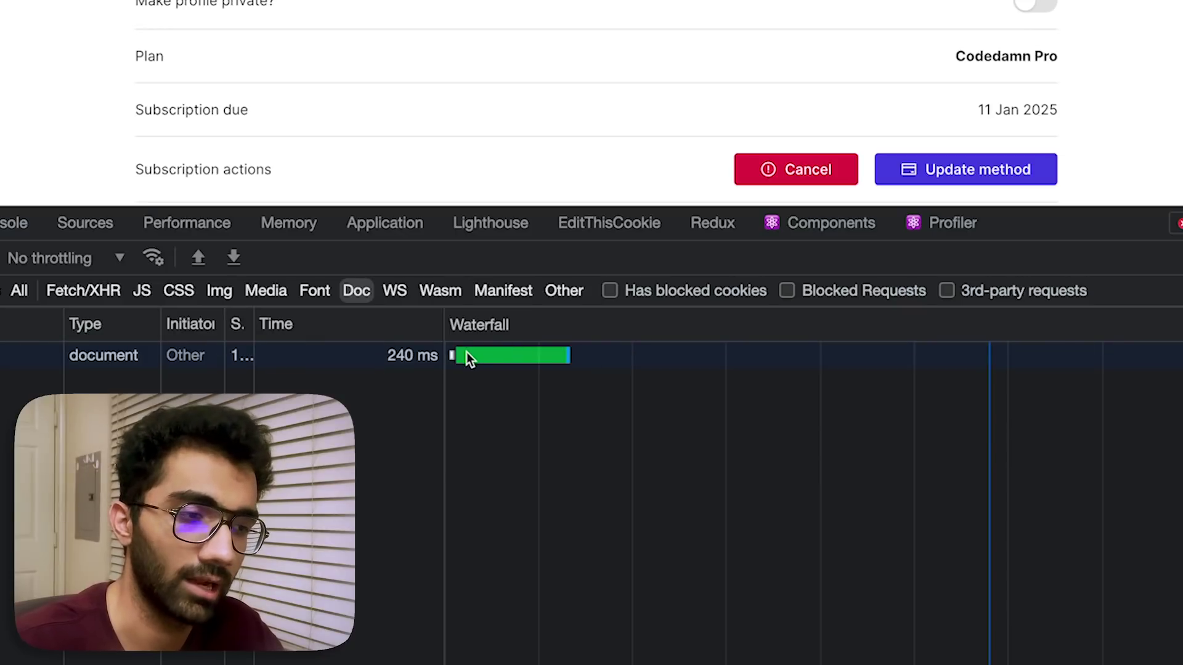
mouse_move(467, 354)
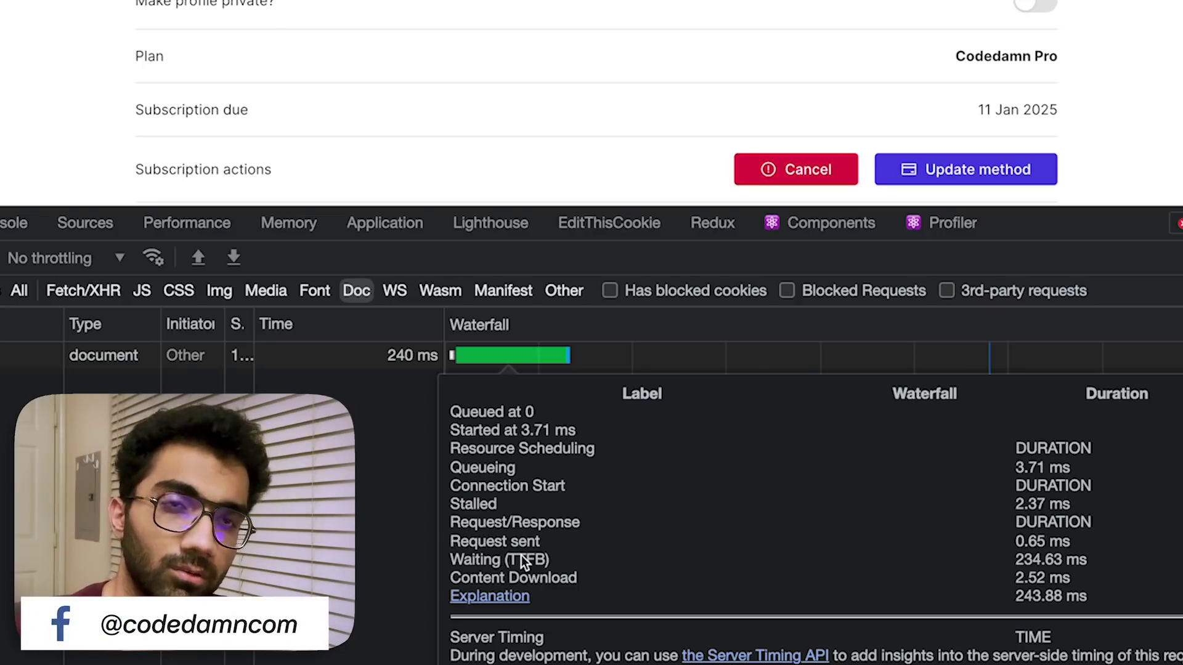
left_click_drag(510, 562, 554, 562)
left_click(555, 559)
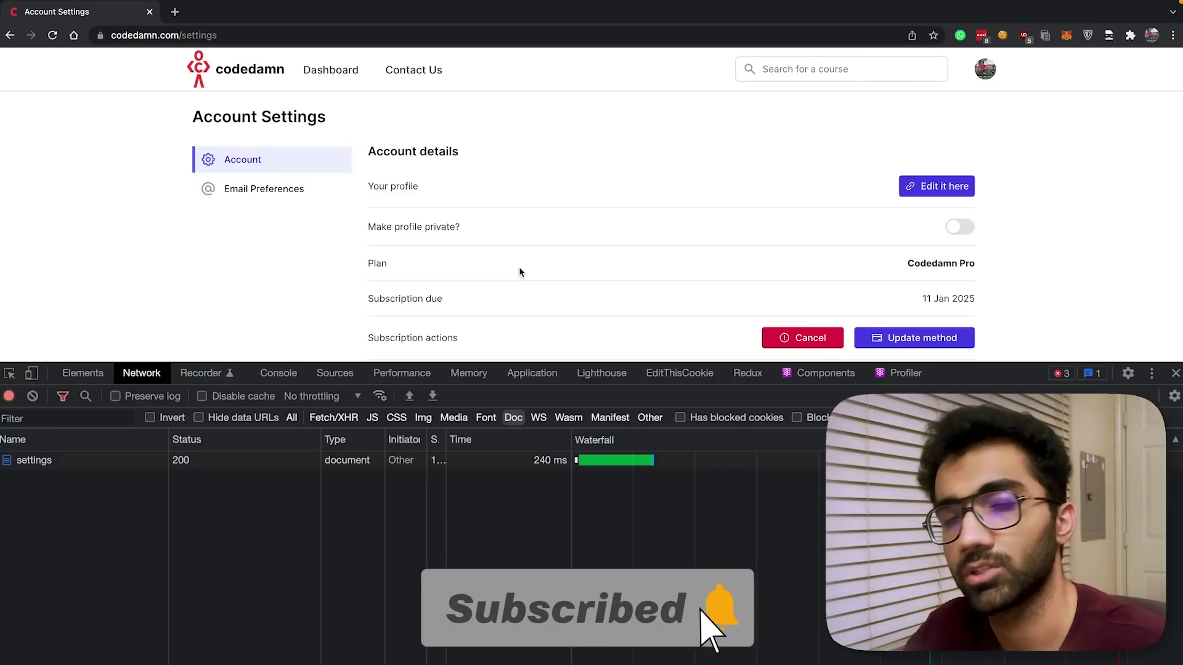
Step: Scroll the settings page, then close DevTools to reveal Change password and Danger zone
scroll(519, 267, "down", 3)
scroll(519, 272, "up", 3)
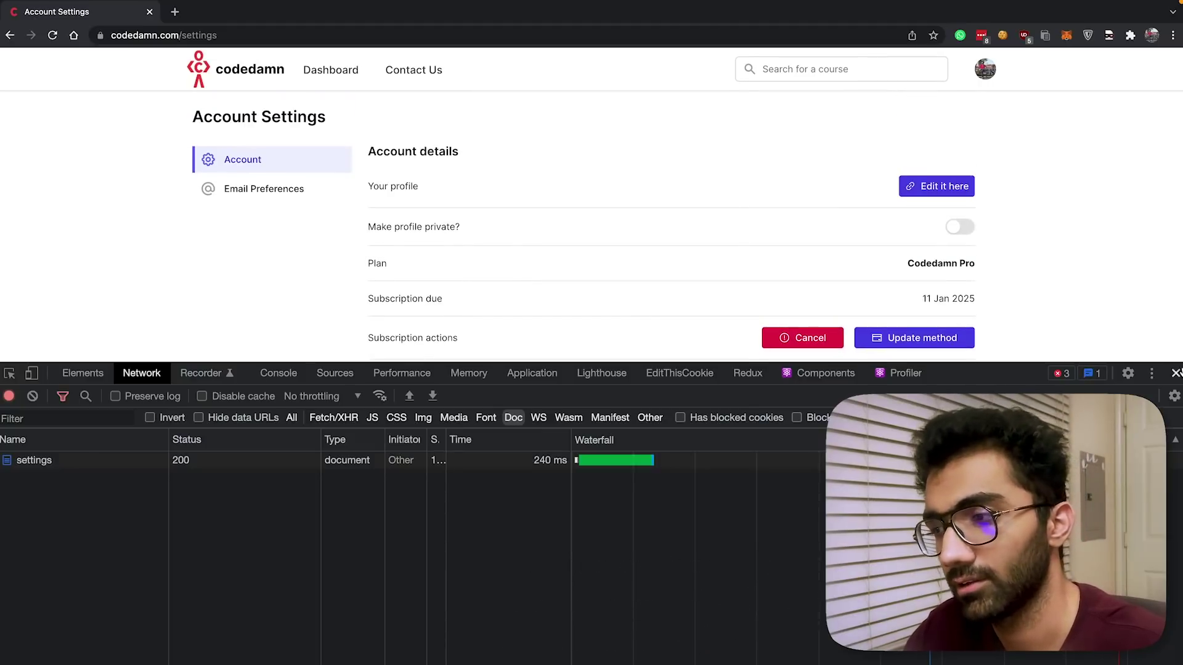
key("super+alt+i")
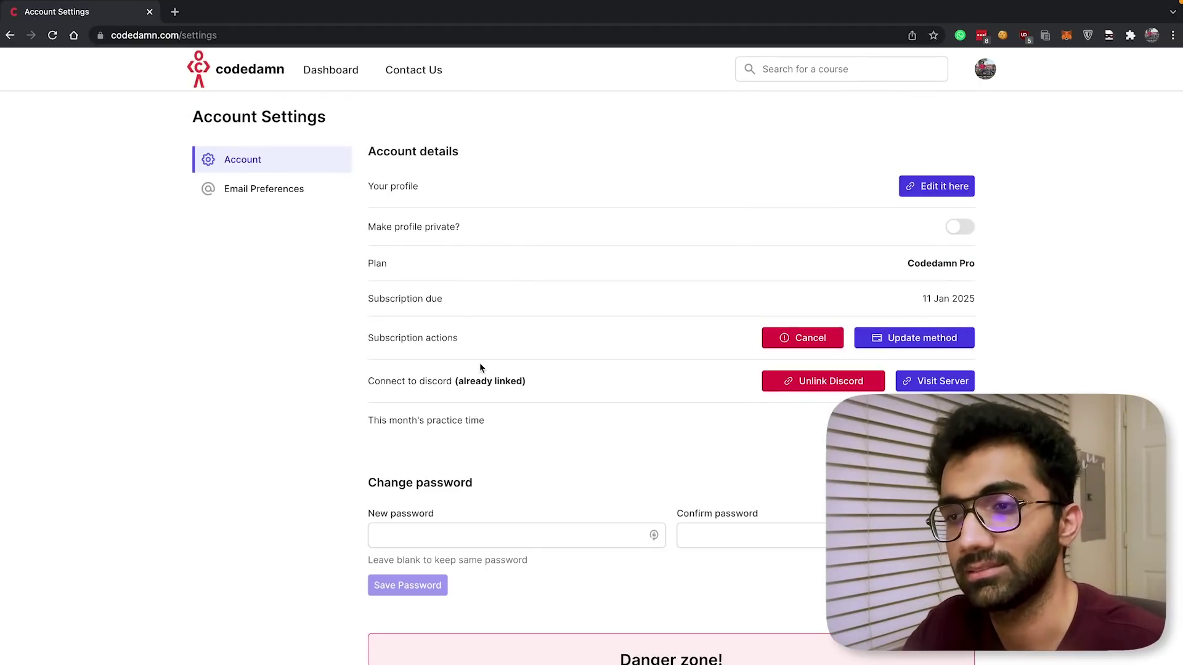